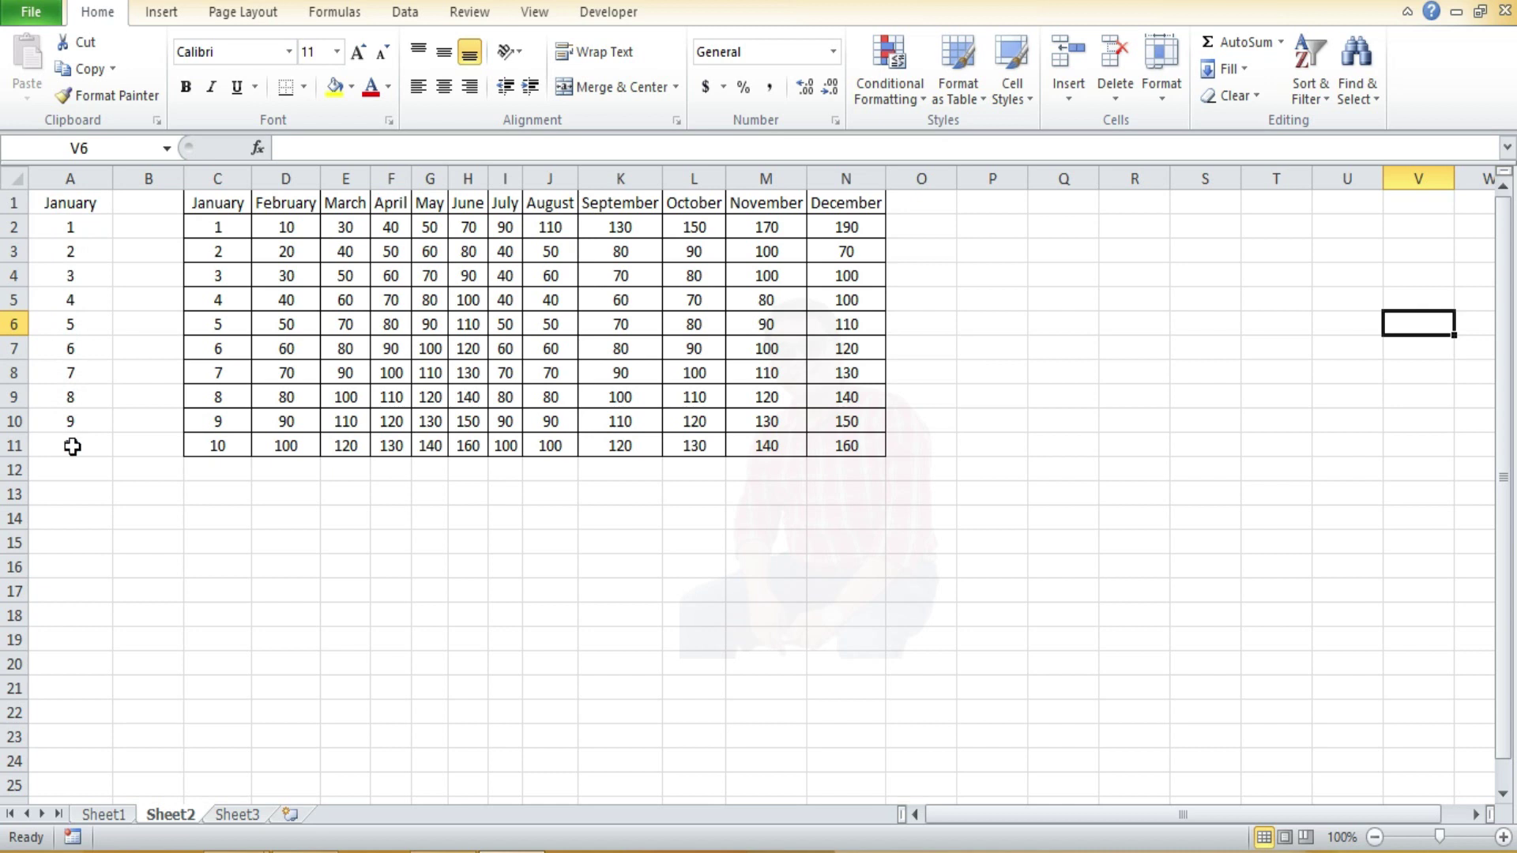
Choose February from the month drop-down list in cell A1.
{"action": "left_click", "coordinate": [92, 208]}
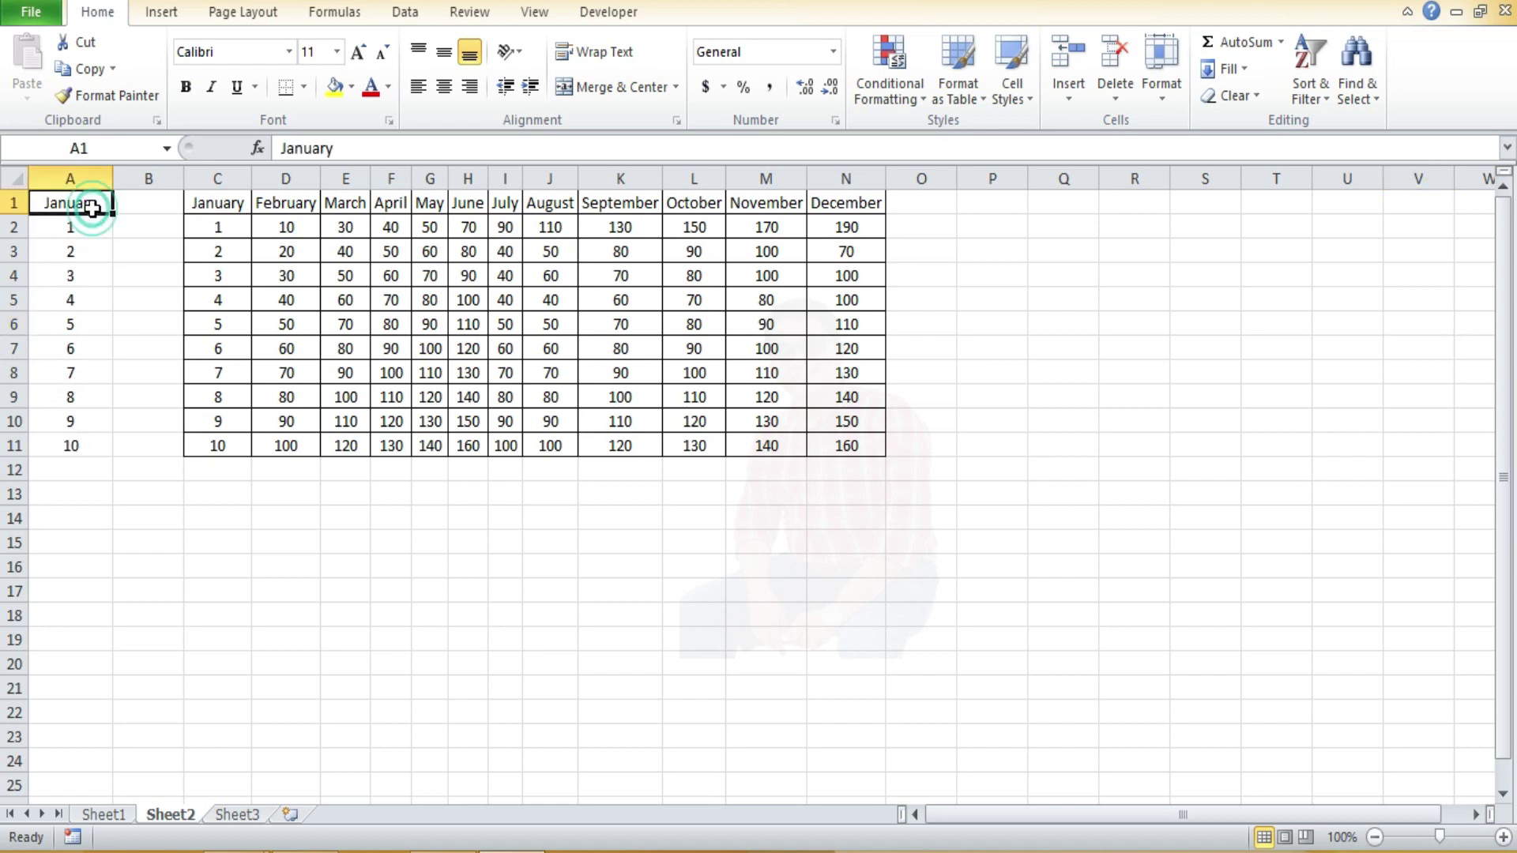
{"action": "left_click", "coordinate": [123, 205]}
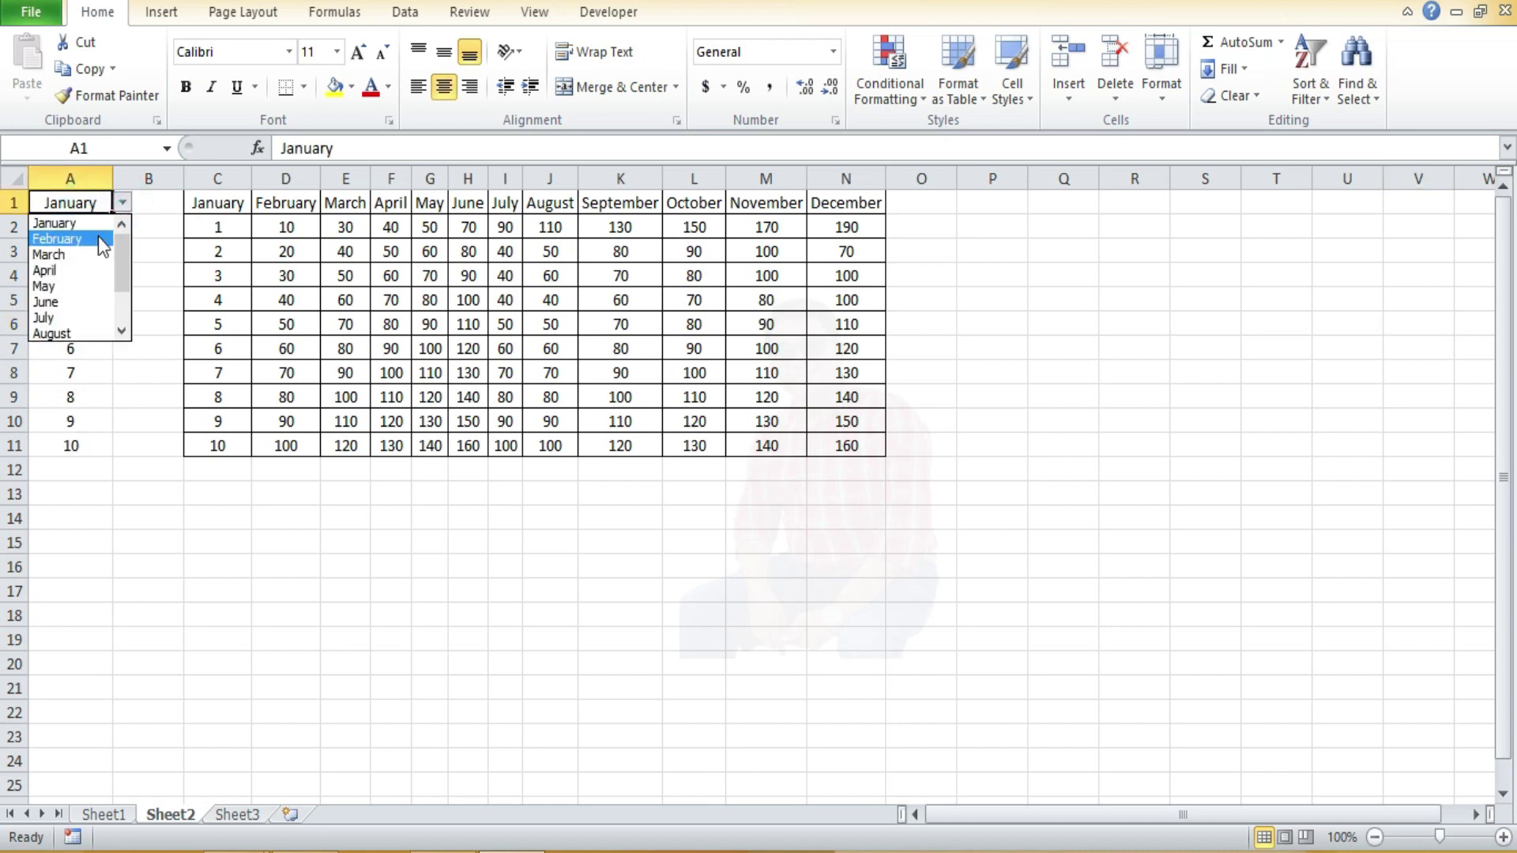
{"action": "left_click", "coordinate": [122, 206]}
{"action": "left_click", "coordinate": [123, 205]}
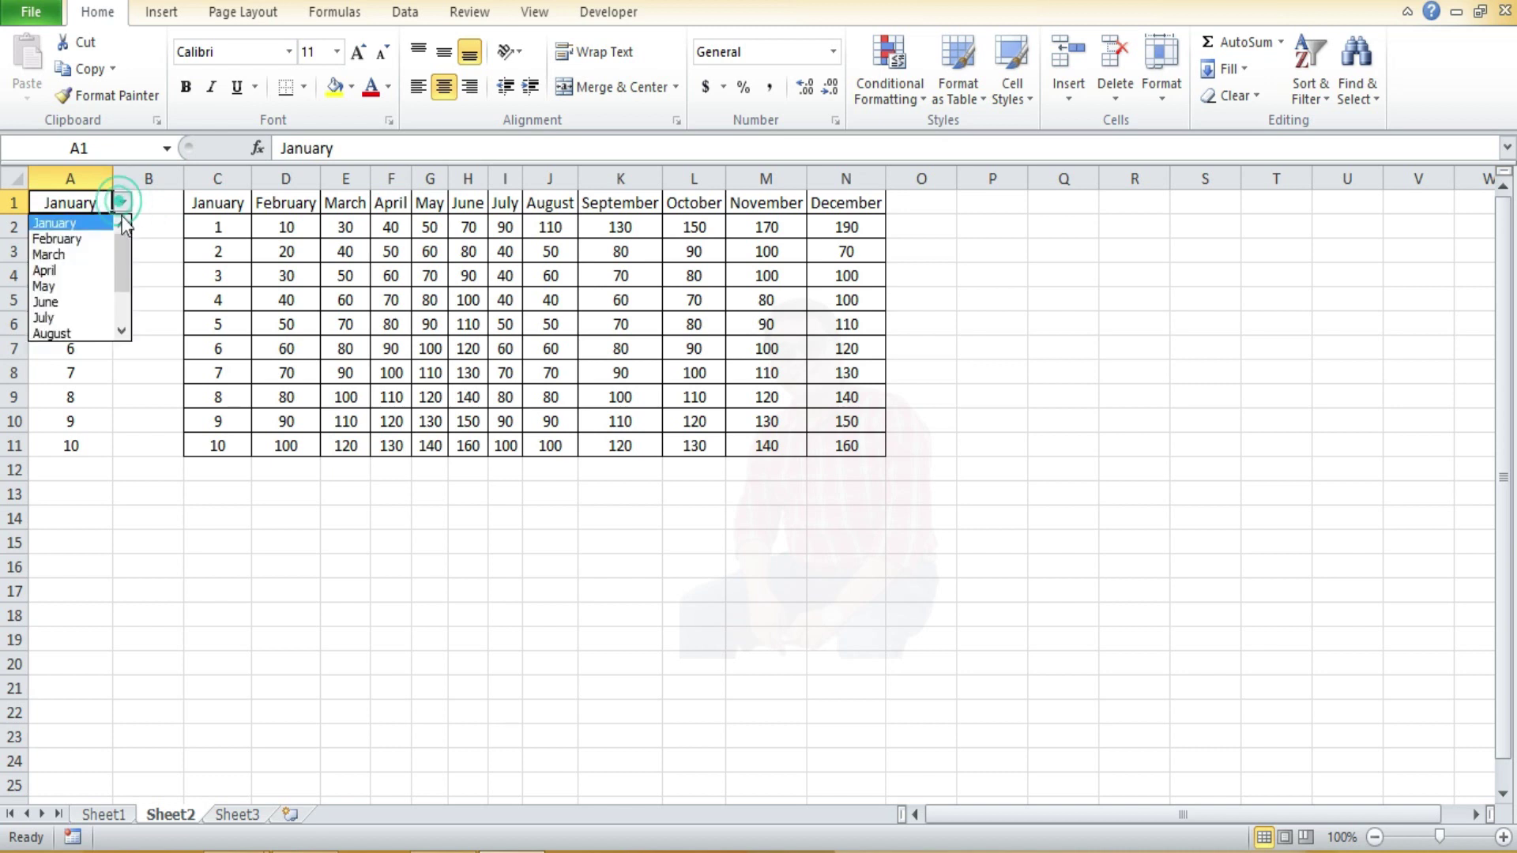
{"action": "left_click", "coordinate": [71, 240]}
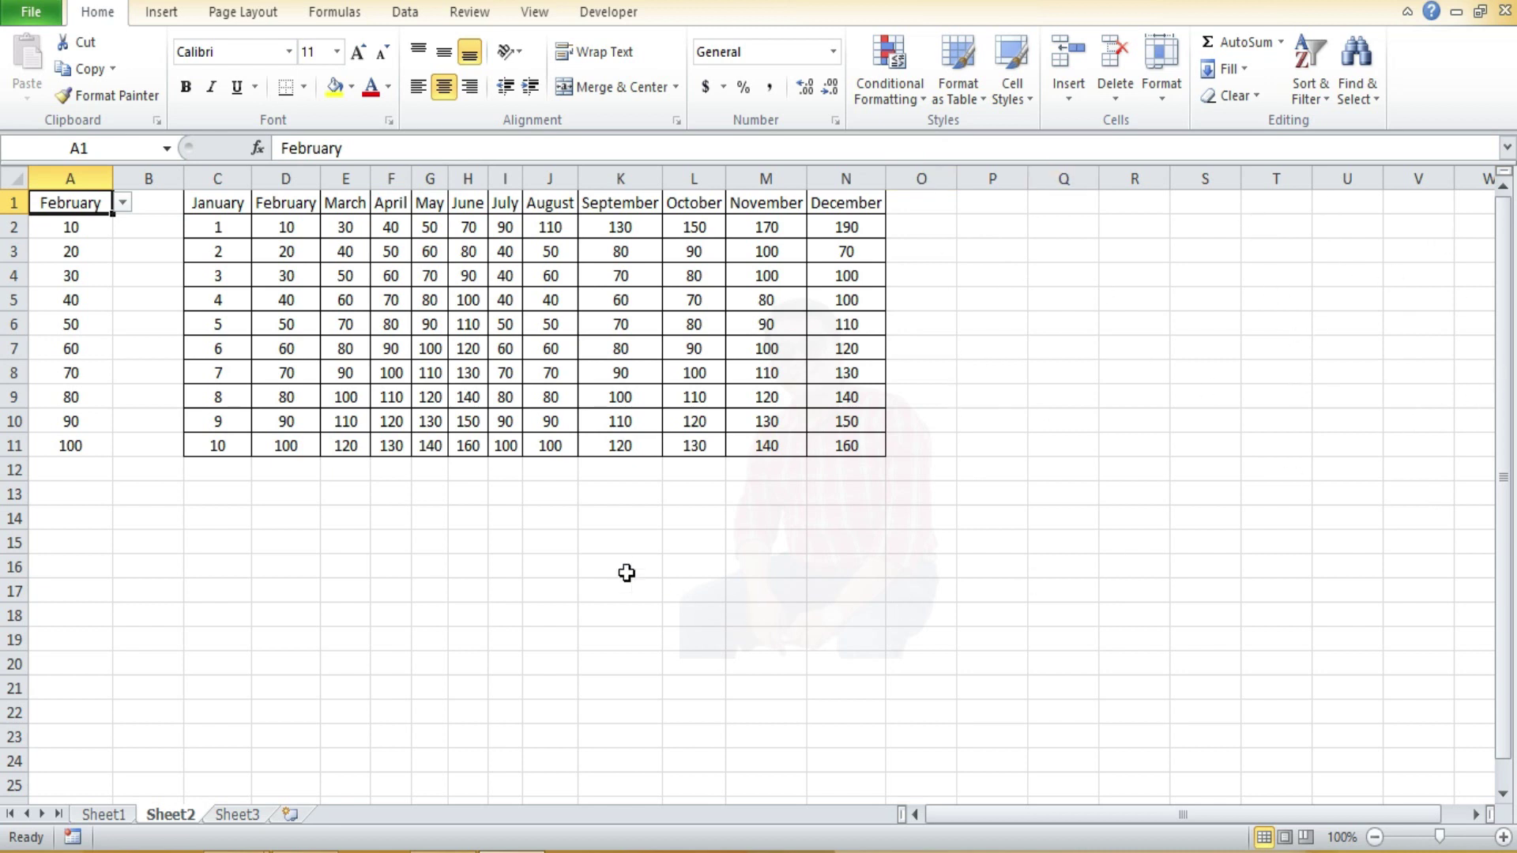
{"action": "left_click", "coordinate": [460, 448]}
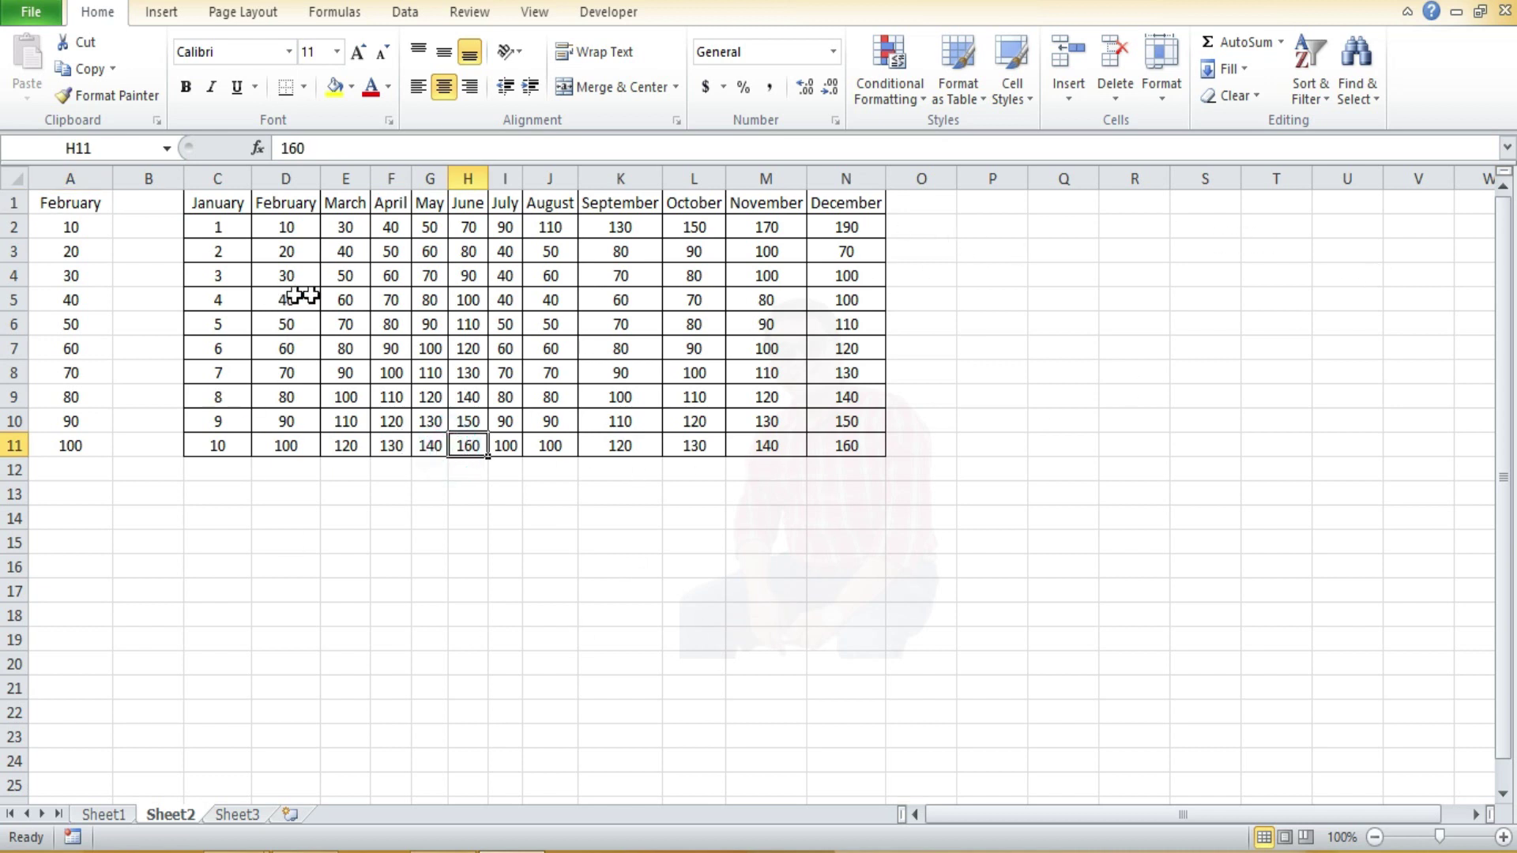
Switch the month in cell A1 to March using its drop-down list.
{"action": "left_click", "coordinate": [78, 207]}
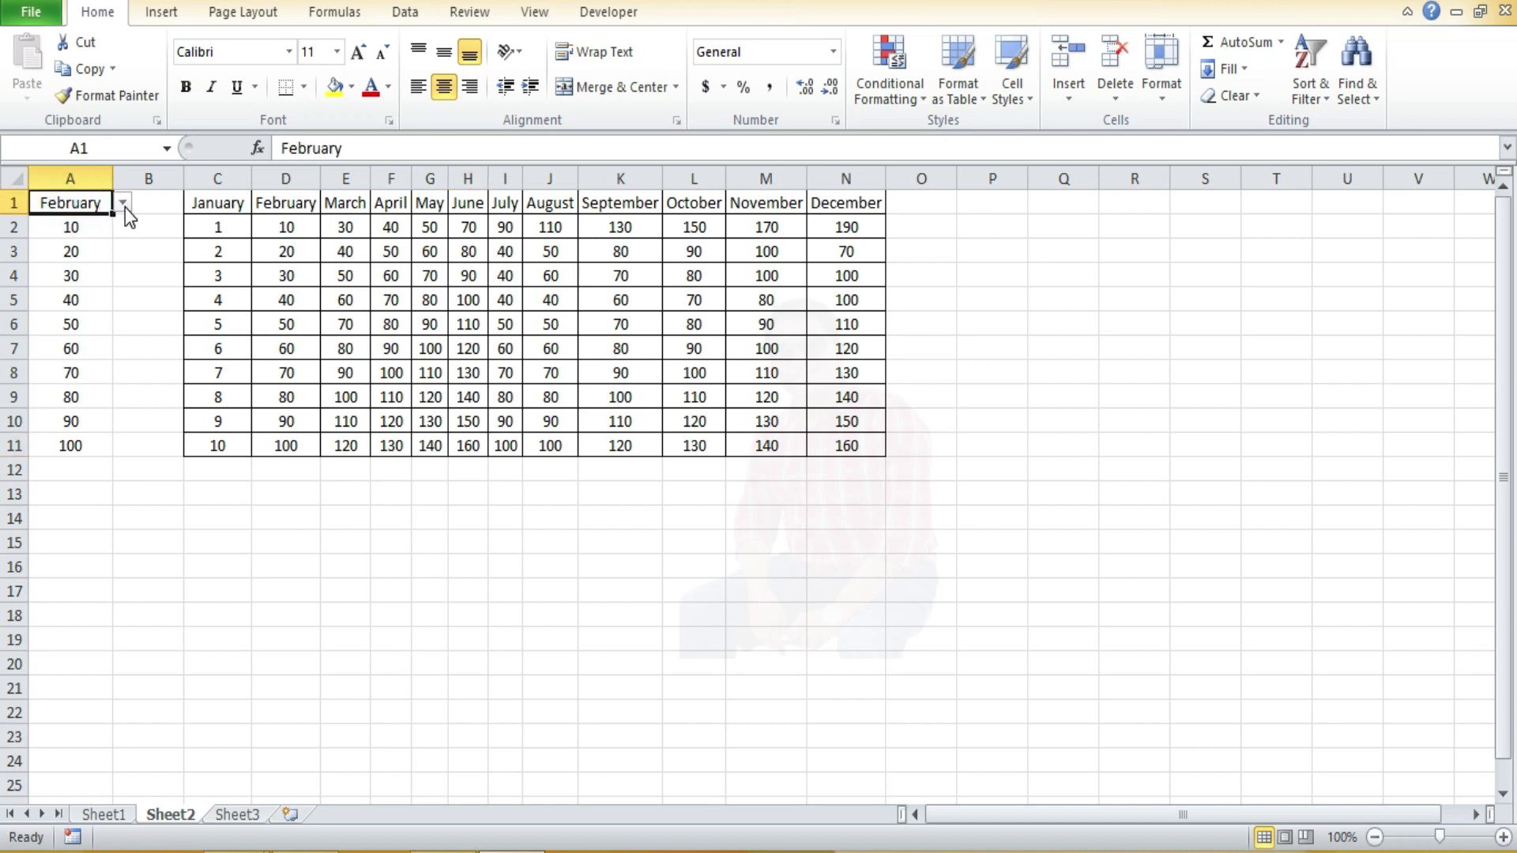
{"action": "left_click", "coordinate": [122, 203]}
{"action": "left_click", "coordinate": [72, 237]}
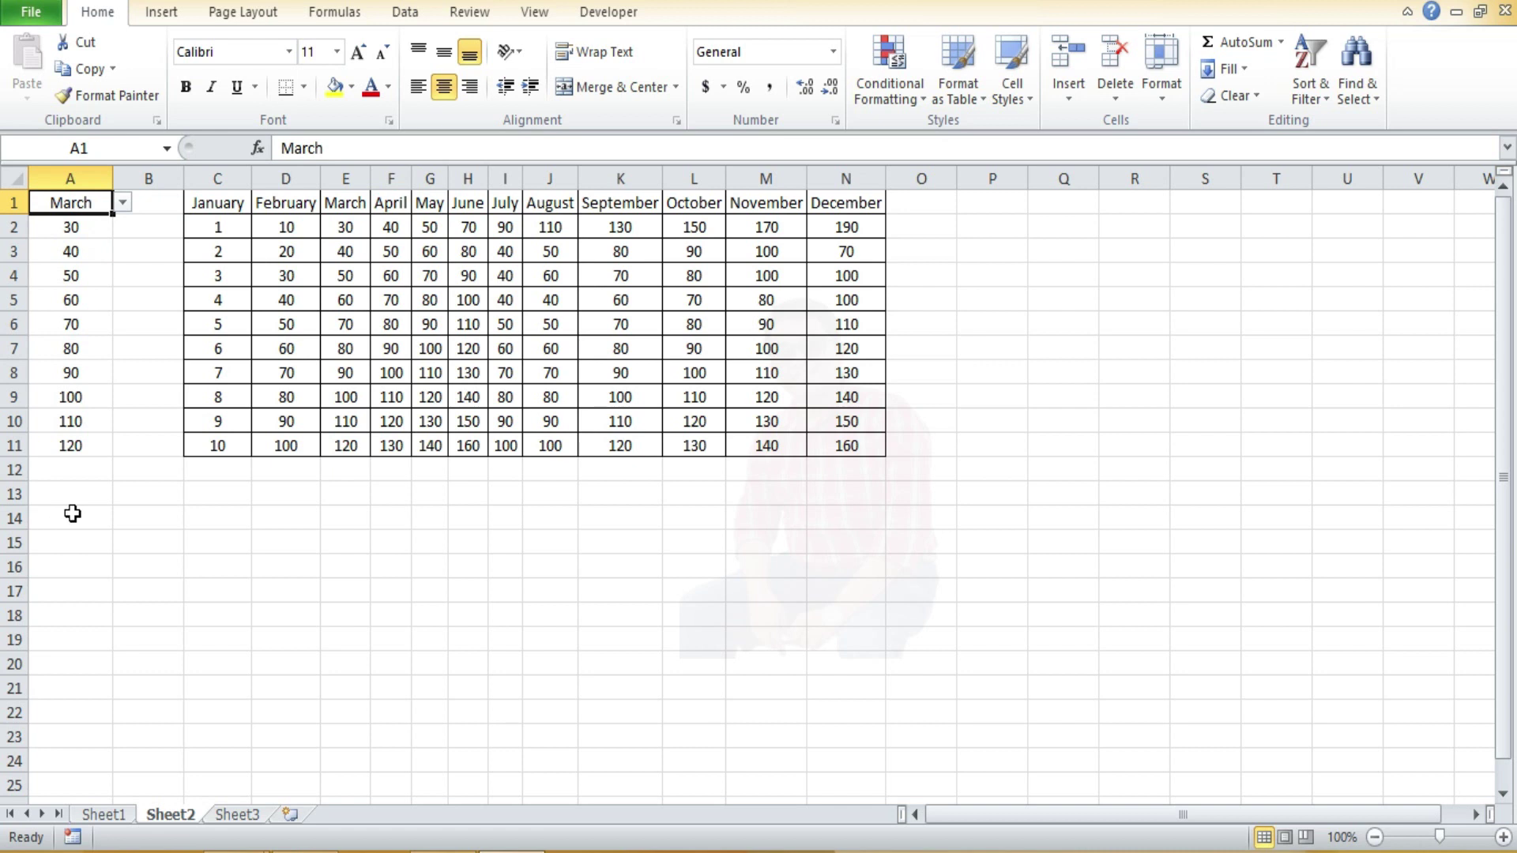
{"action": "left_click", "coordinate": [121, 387]}
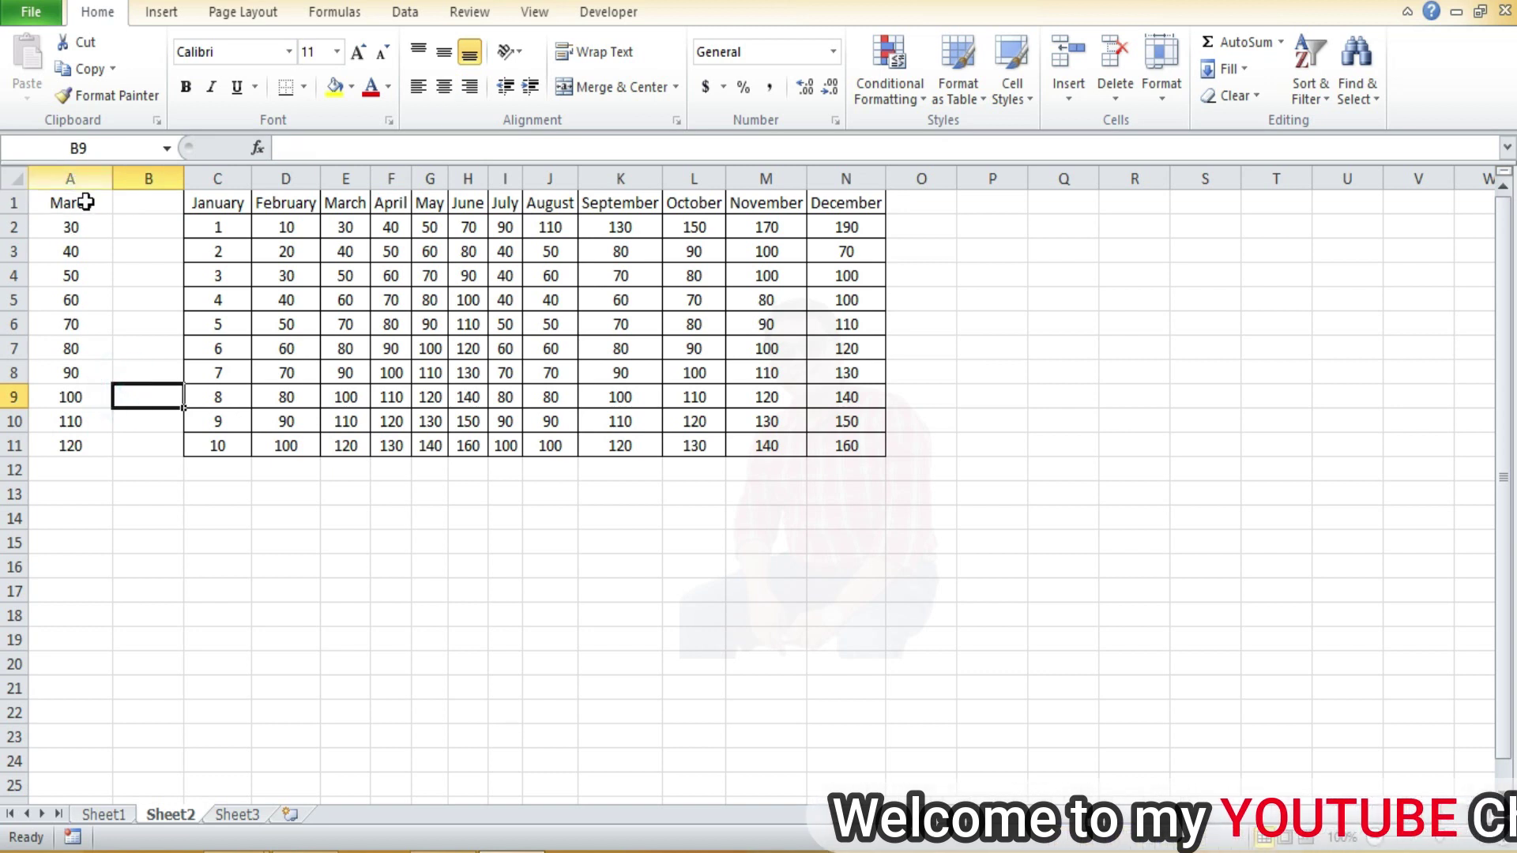
Check the lookup formula in cell A2, and delete the whole of column A.
{"action": "left_click", "coordinate": [88, 207]}
{"action": "left_click", "coordinate": [96, 227]}
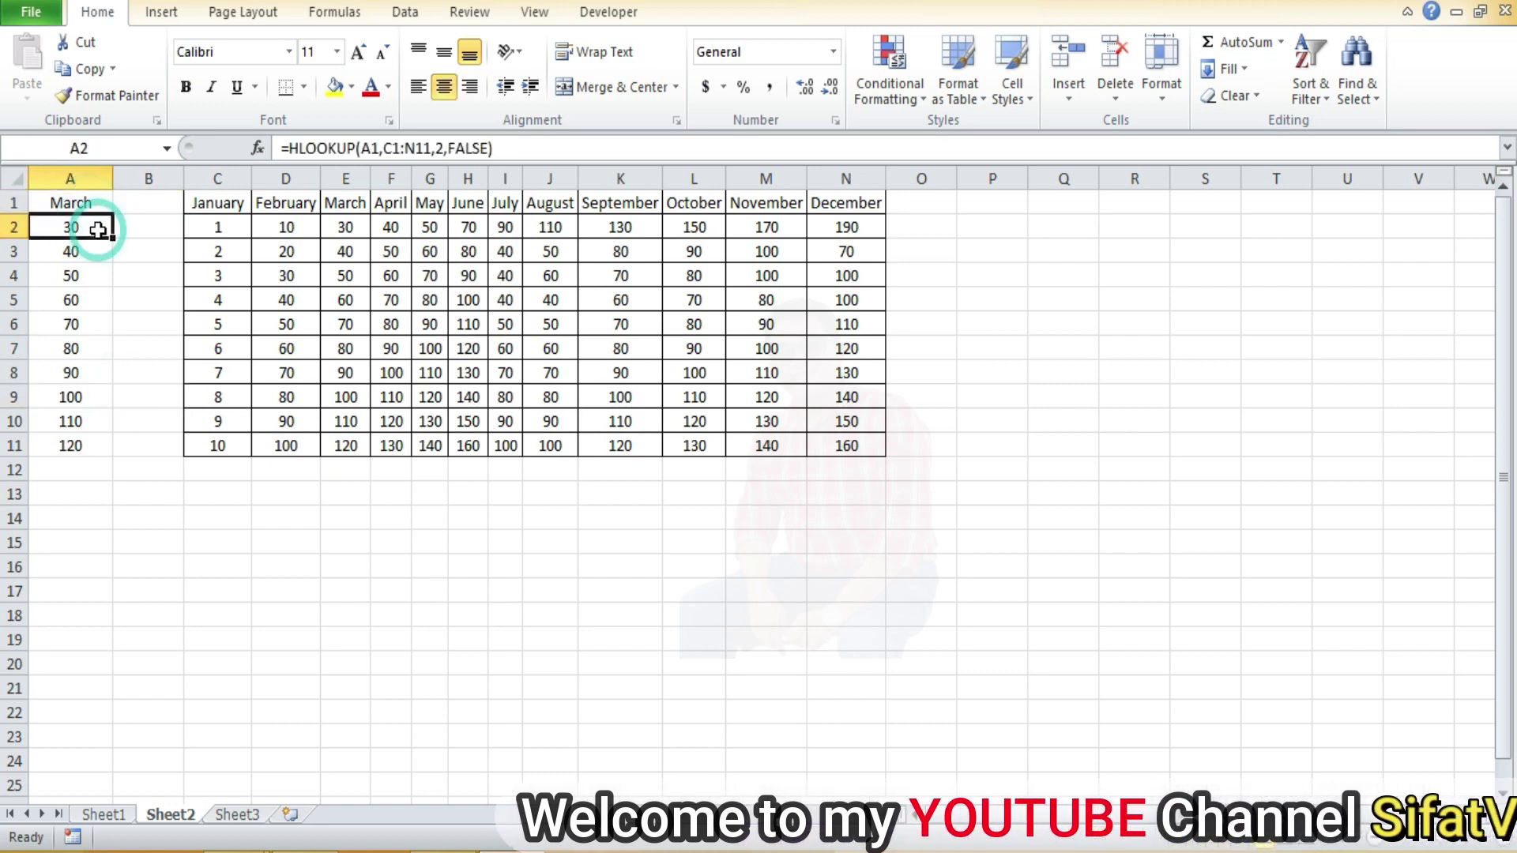
{"action": "left_click", "coordinate": [90, 175]}
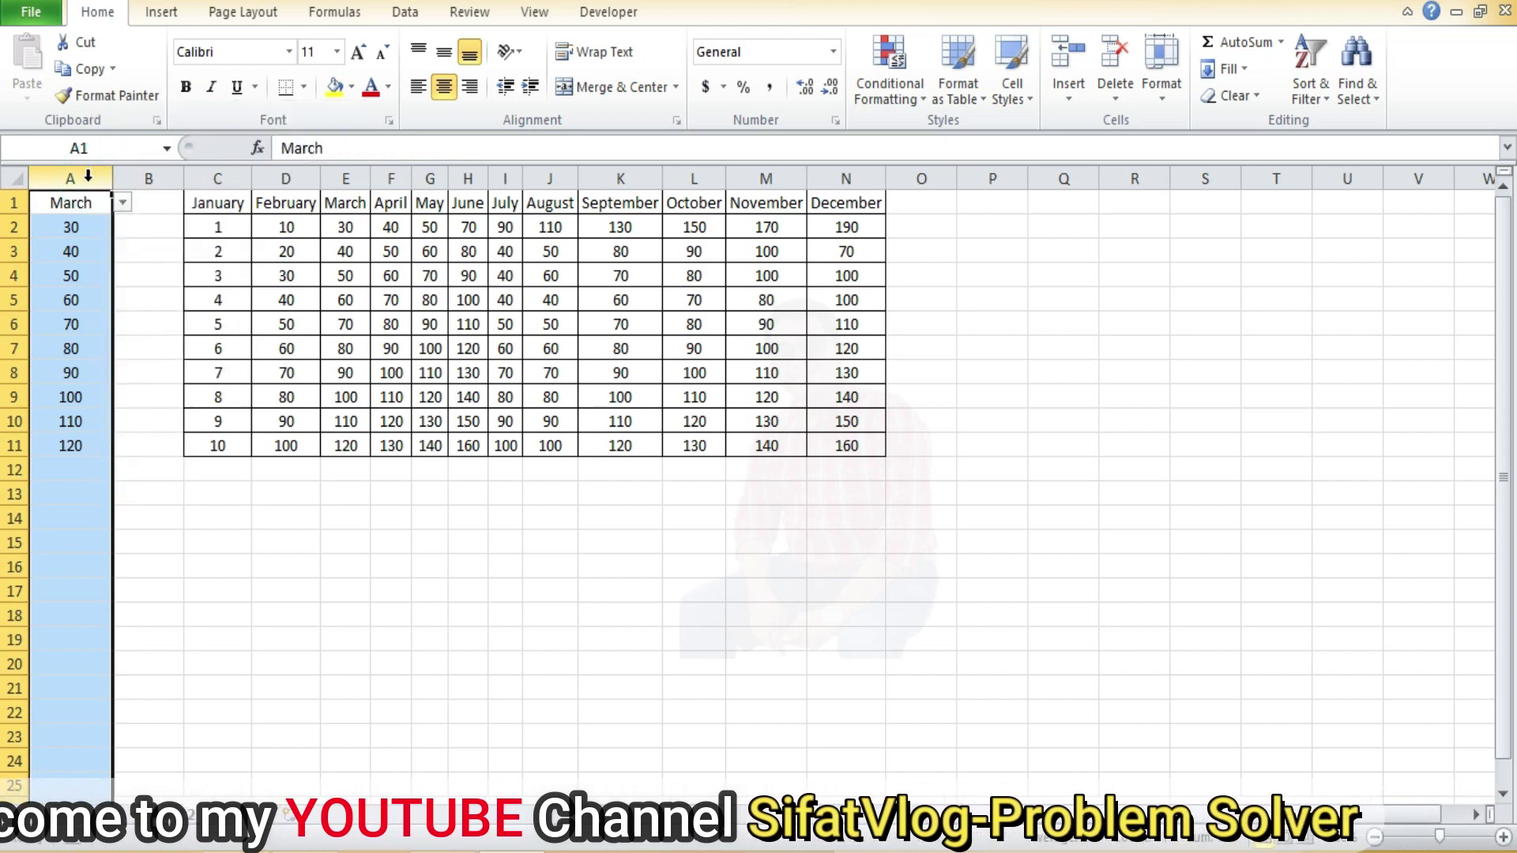
{"action": "right_click", "coordinate": [89, 175]}
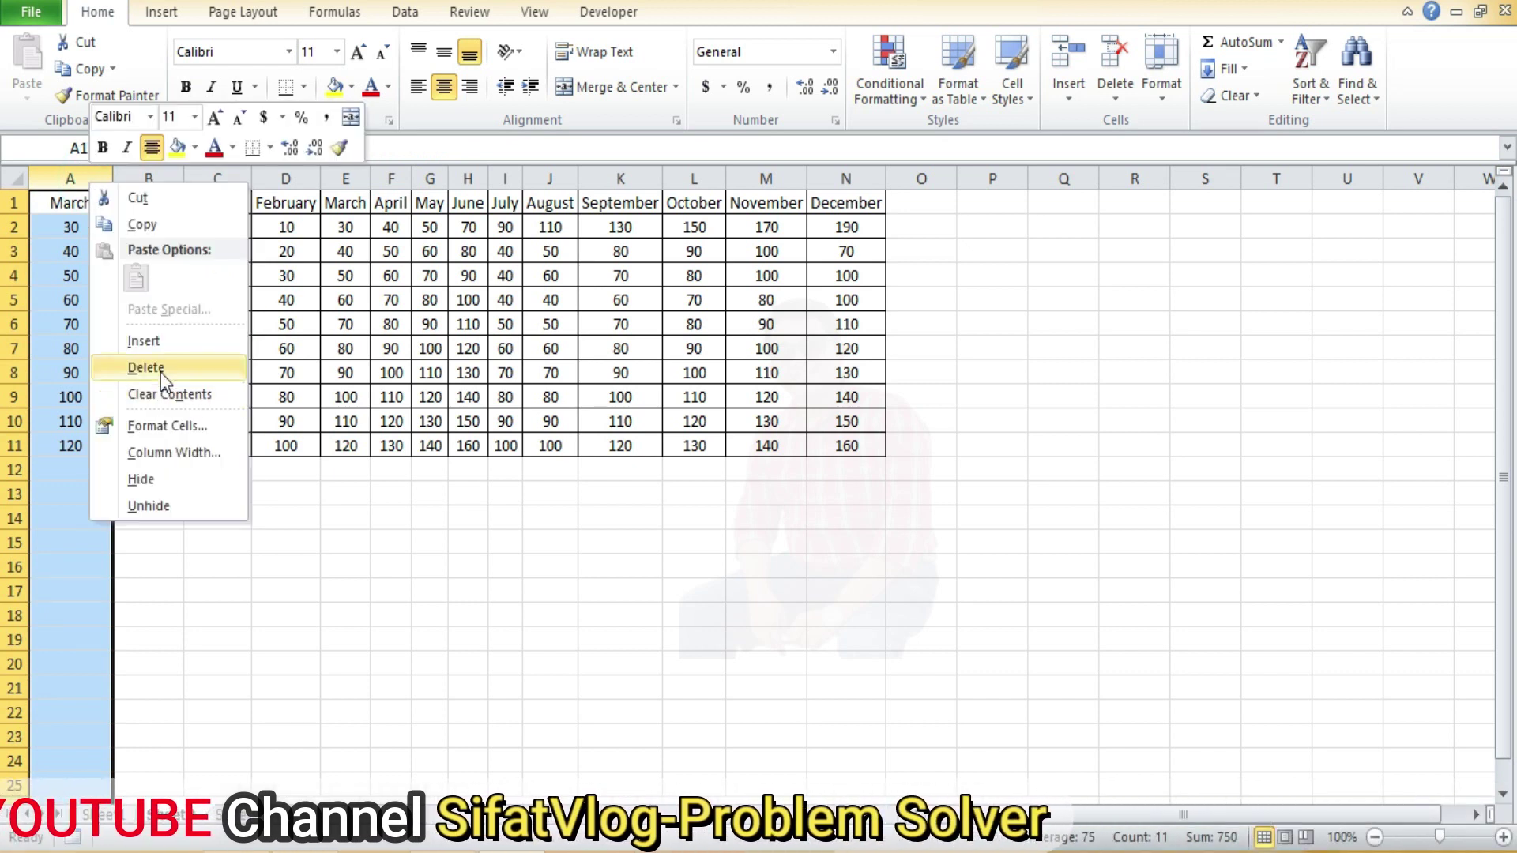
{"action": "left_click", "coordinate": [142, 365]}
{"action": "left_click", "coordinate": [960, 588]}
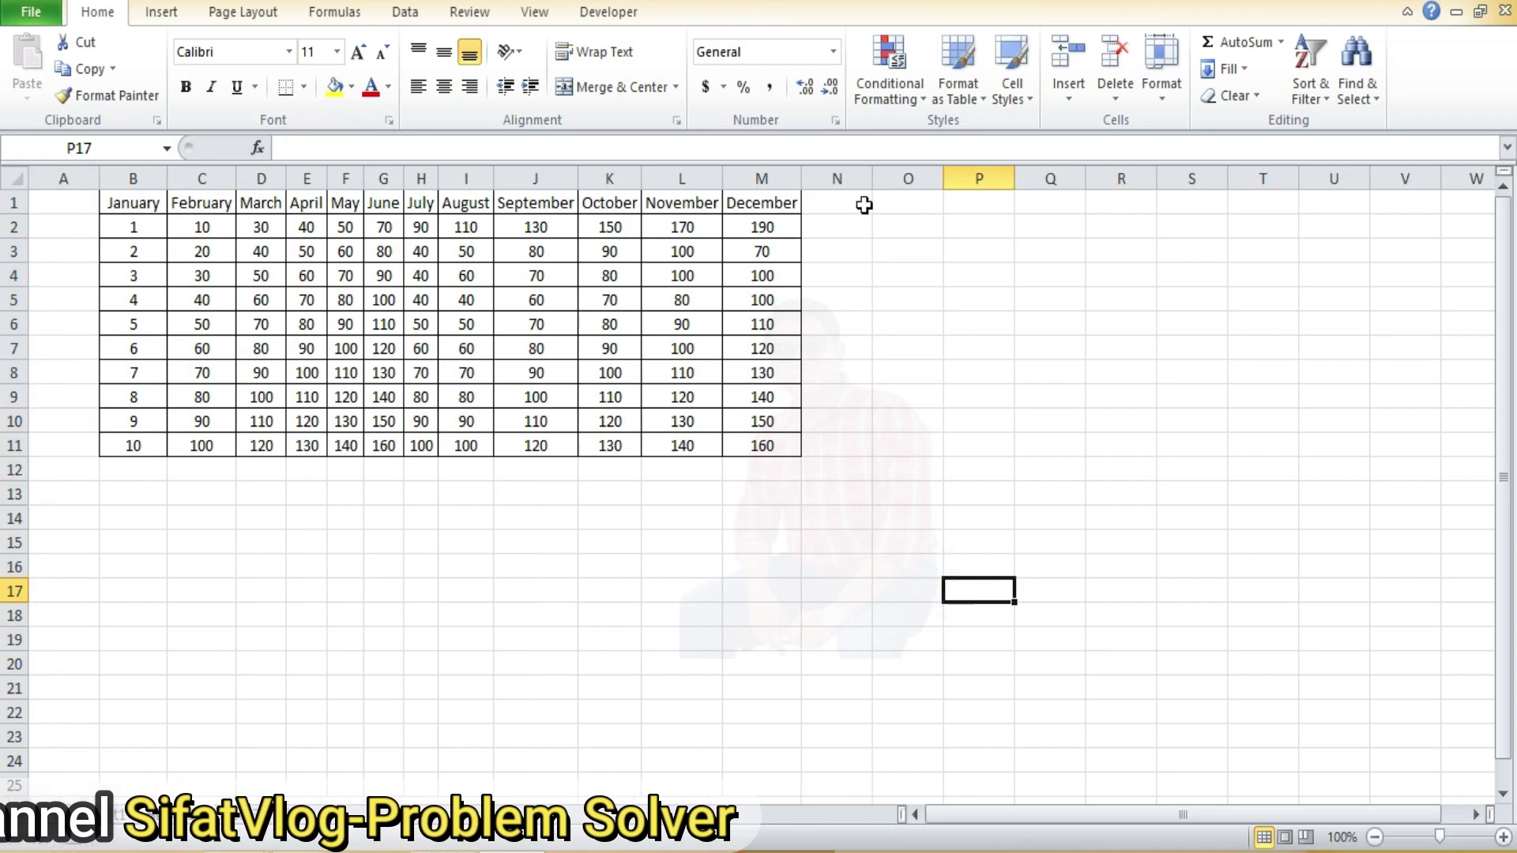
Start a data validation rule for cell P1 that allows a List.
{"action": "left_click", "coordinate": [971, 206]}
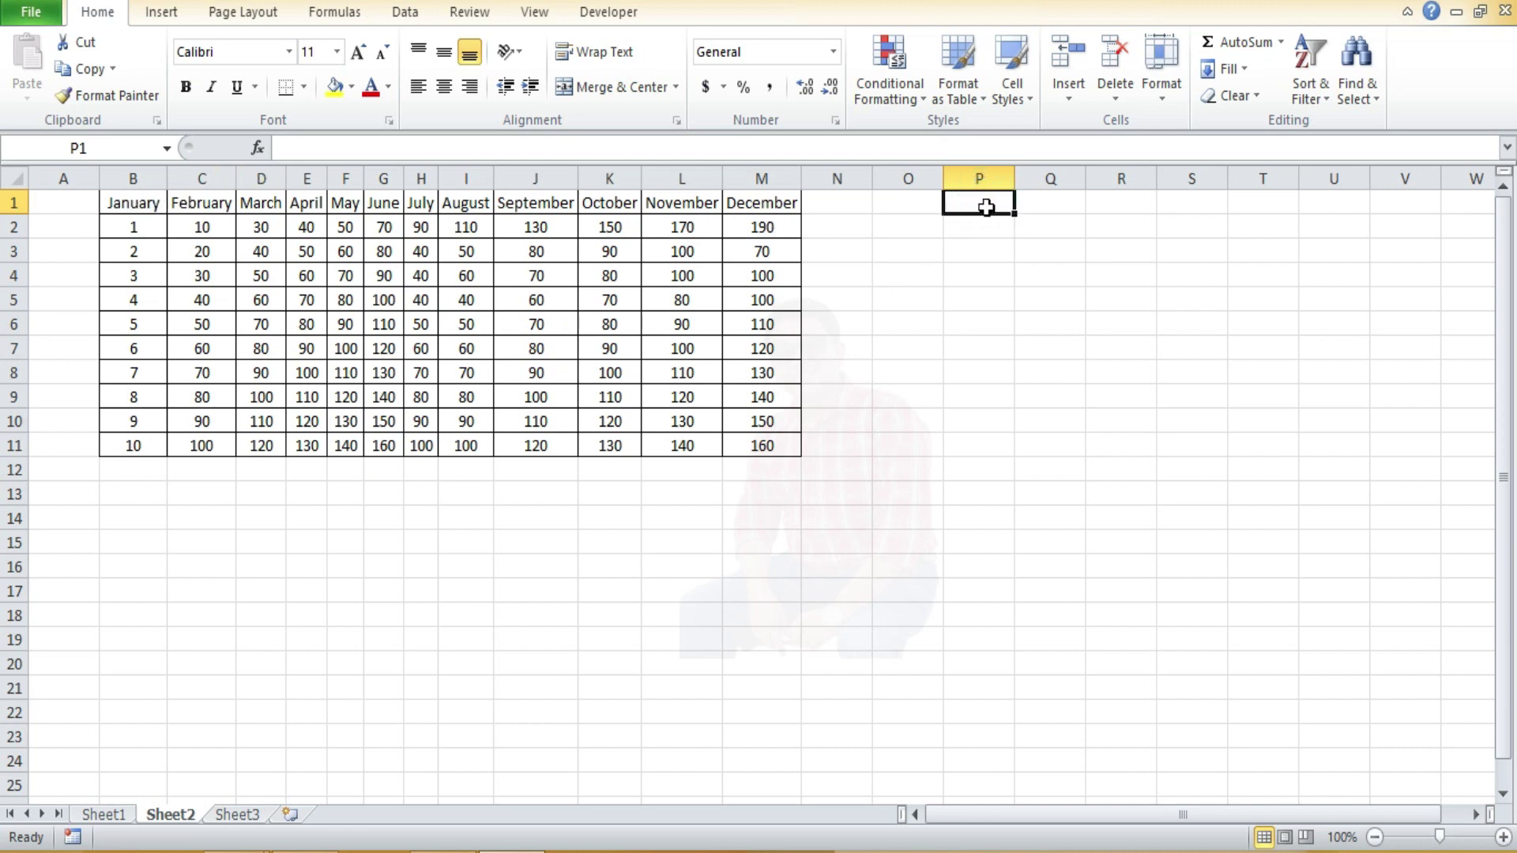
{"action": "left_click", "coordinate": [416, 17]}
{"action": "left_click", "coordinate": [882, 101]}
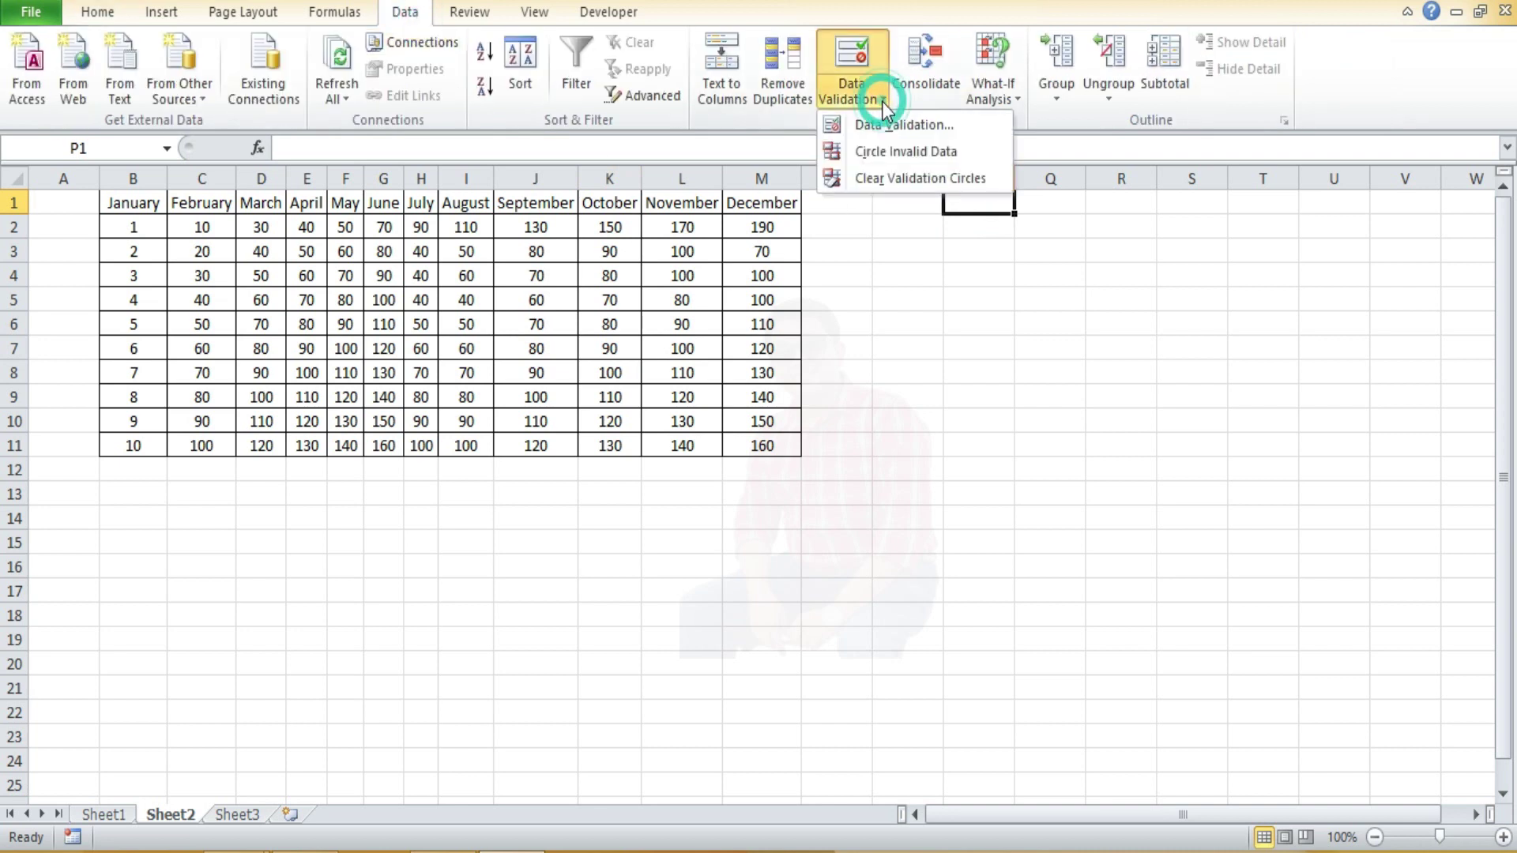
{"action": "left_click", "coordinate": [935, 128]}
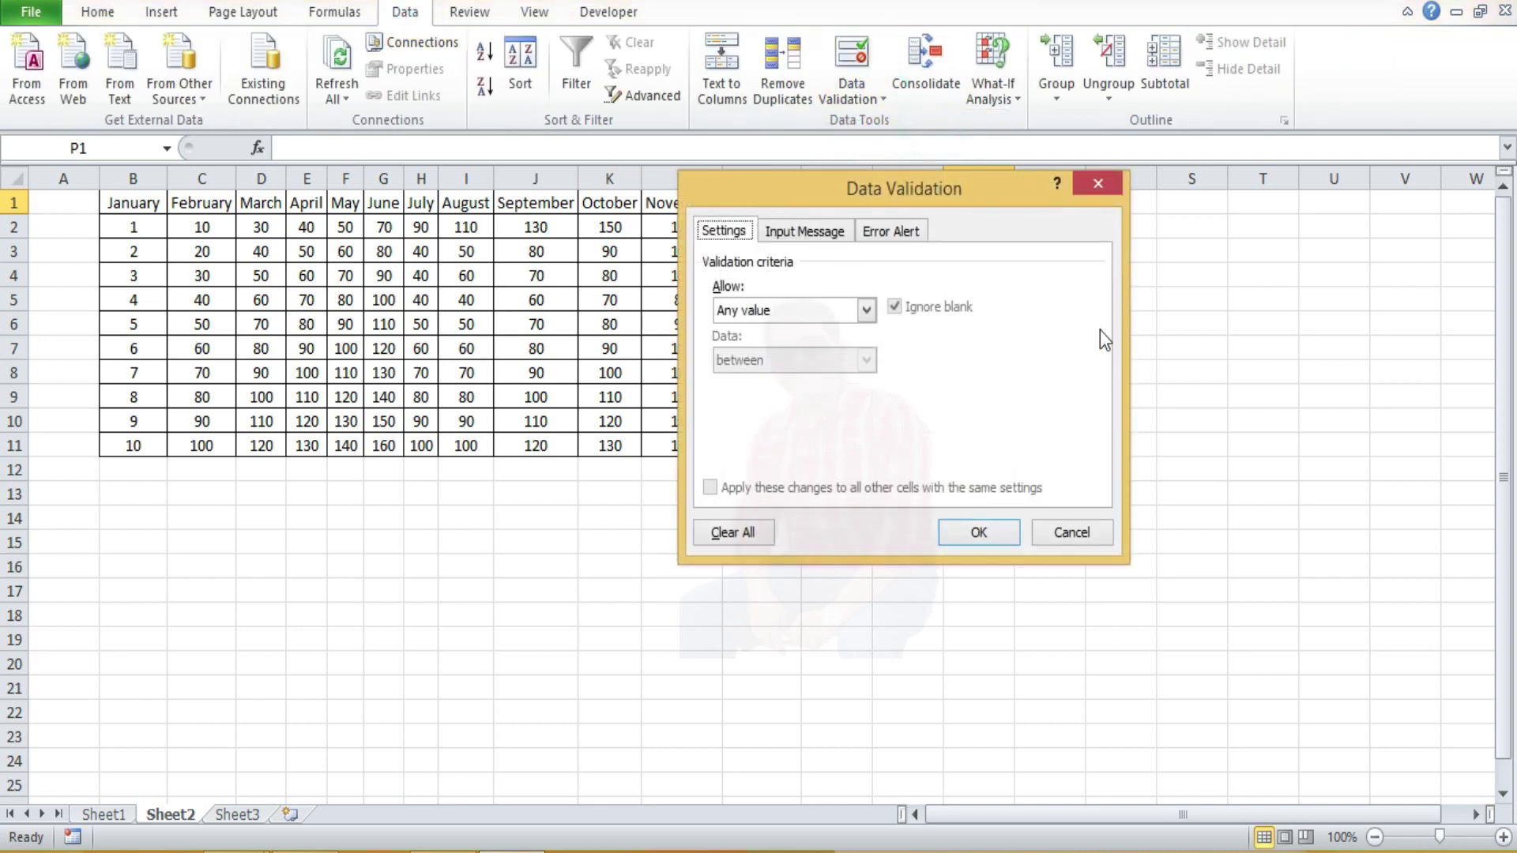
{"action": "left_click", "coordinate": [864, 314]}
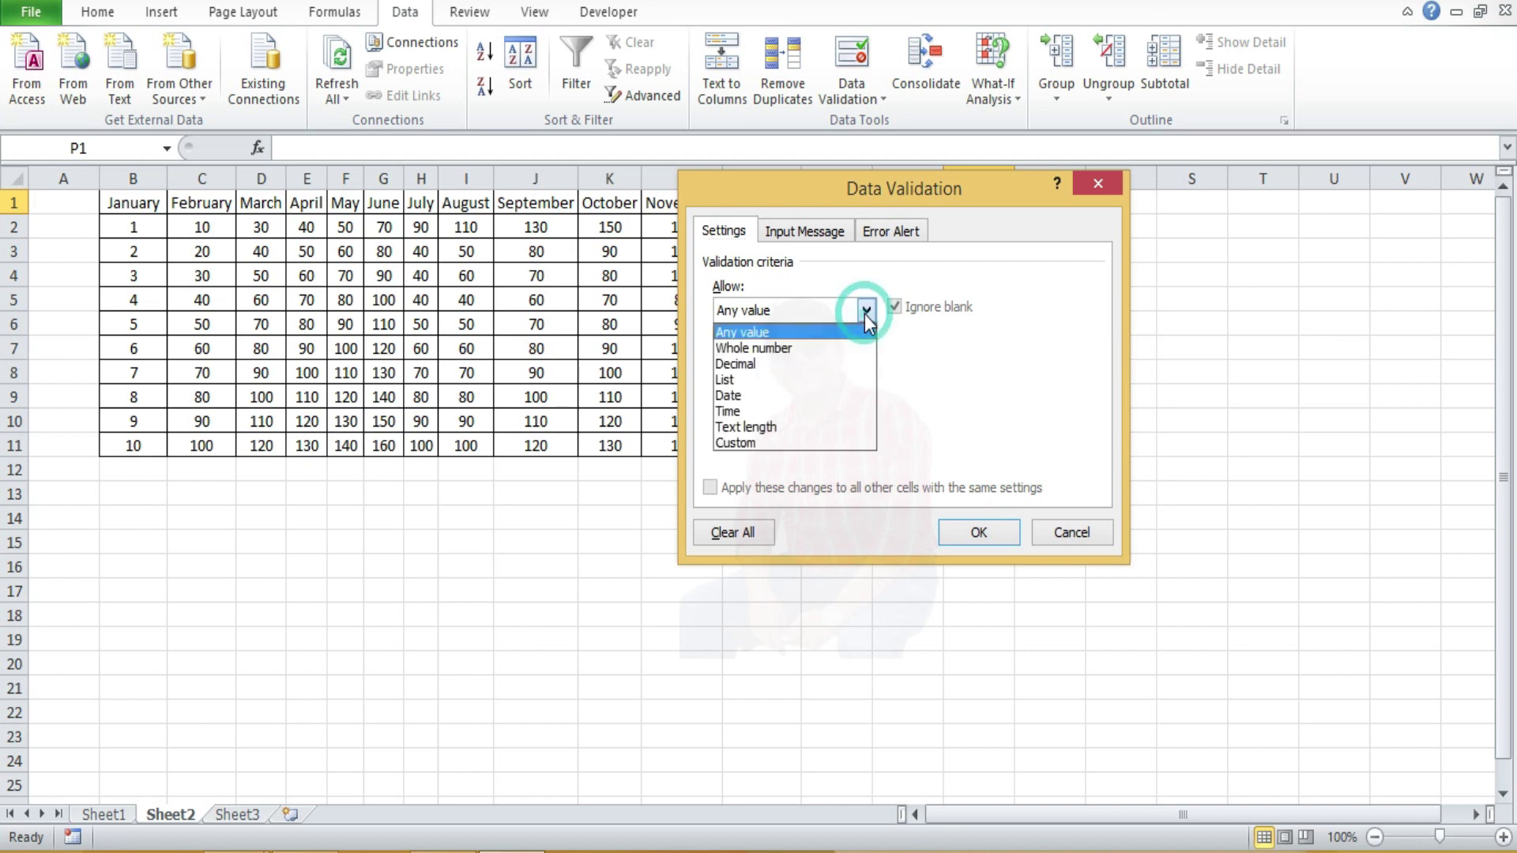
{"action": "left_click", "coordinate": [750, 379]}
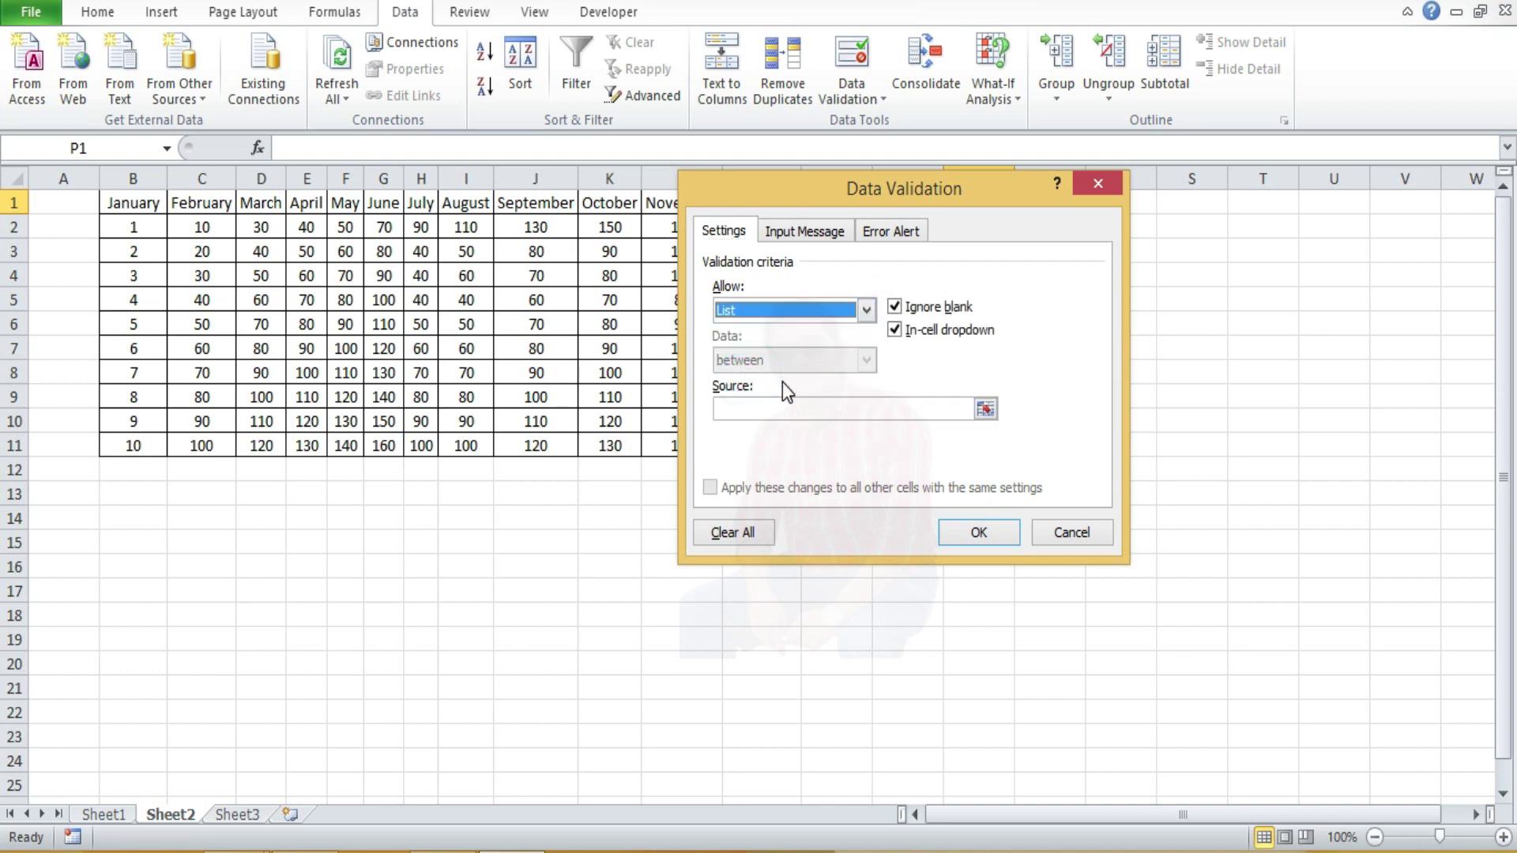
Set the list source to the month headers =$B$1:$M$1 and apply the validation rule.
{"action": "left_click", "coordinate": [985, 412]}
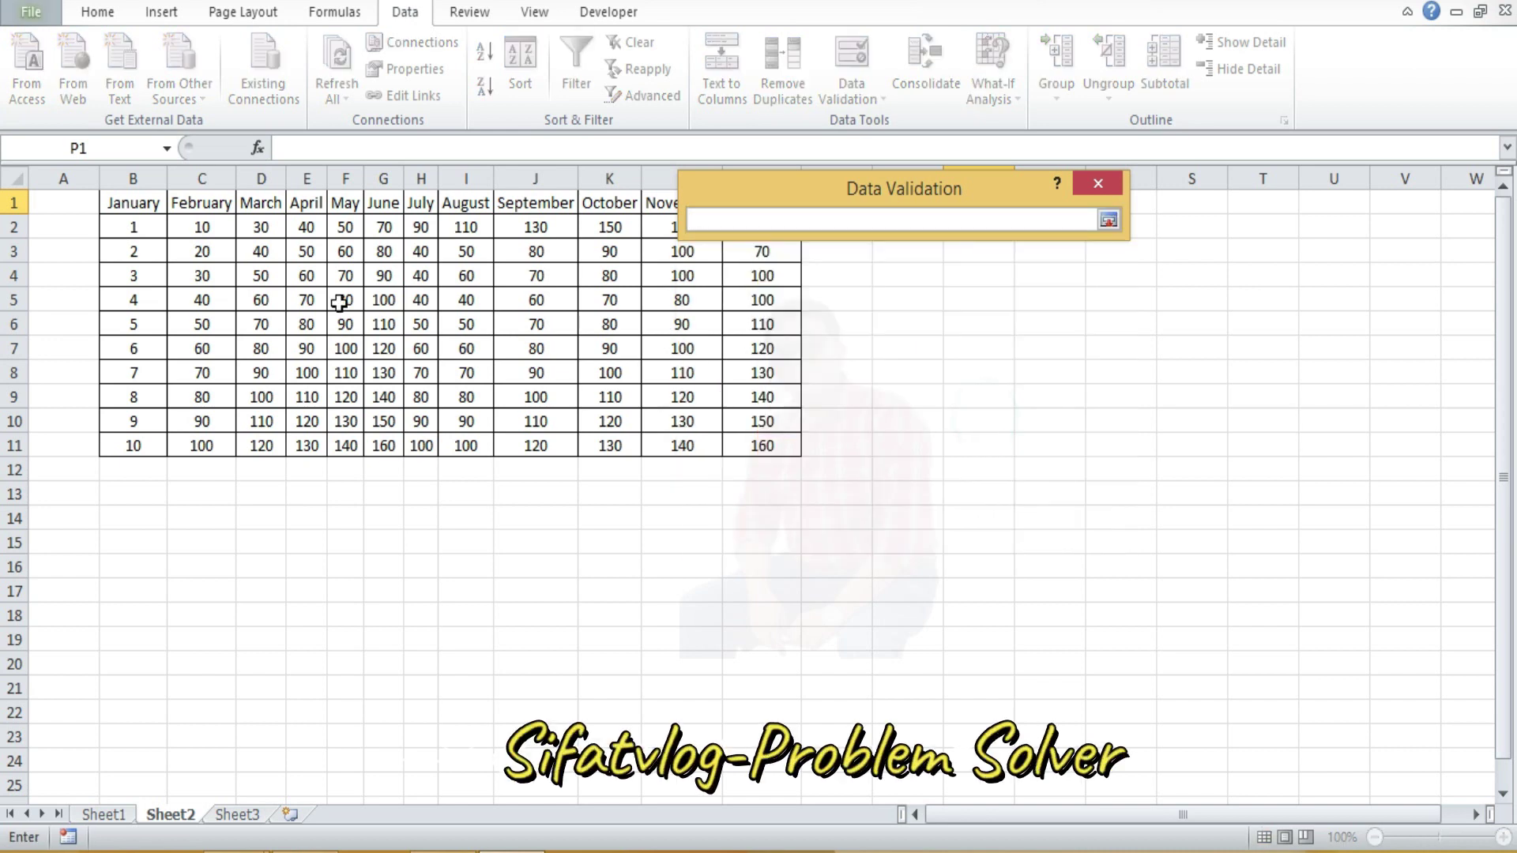
{"action": "left_click_drag", "start_coordinate": [128, 205], "coordinate": [720, 205]}
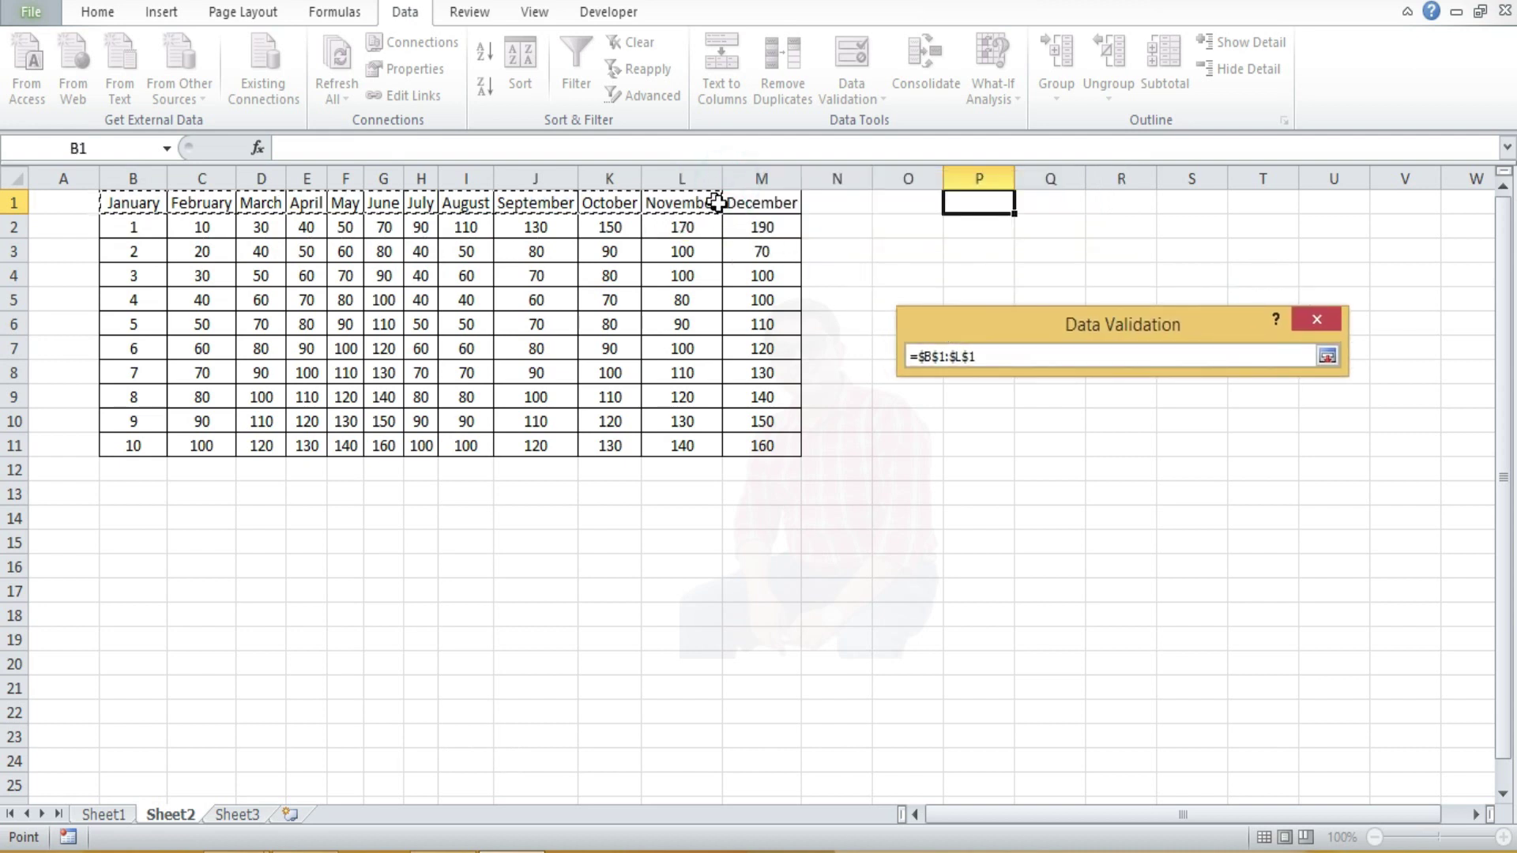
{"action": "left_click_drag", "start_coordinate": [138, 203], "coordinate": [760, 205]}
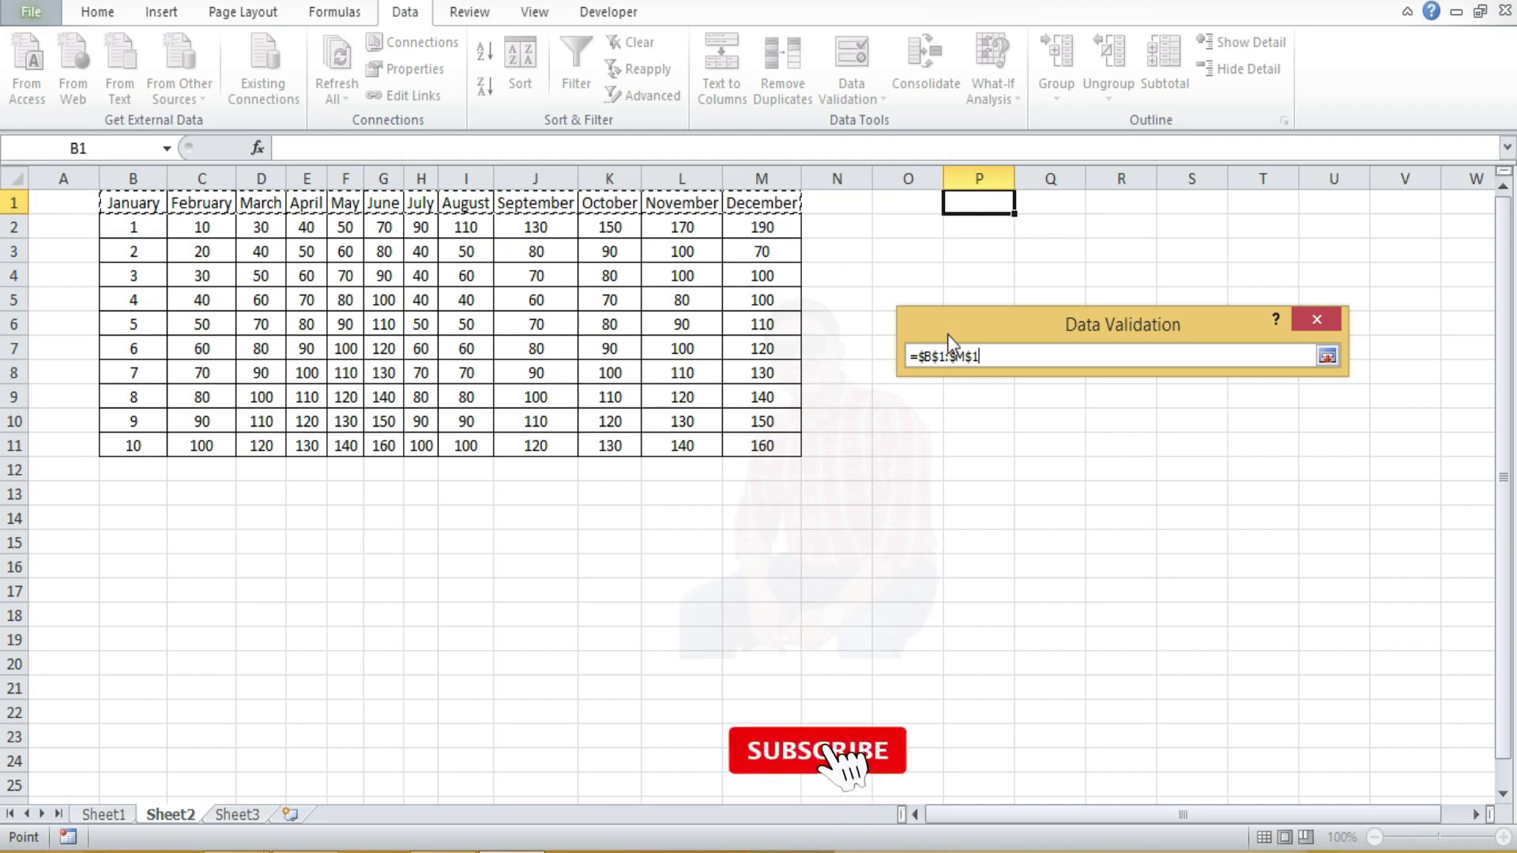
{"action": "double_click", "coordinate": [989, 354]}
{"action": "key", "text": "BackSpace"}
{"action": "left_click_drag", "start_coordinate": [126, 203], "coordinate": [763, 207]}
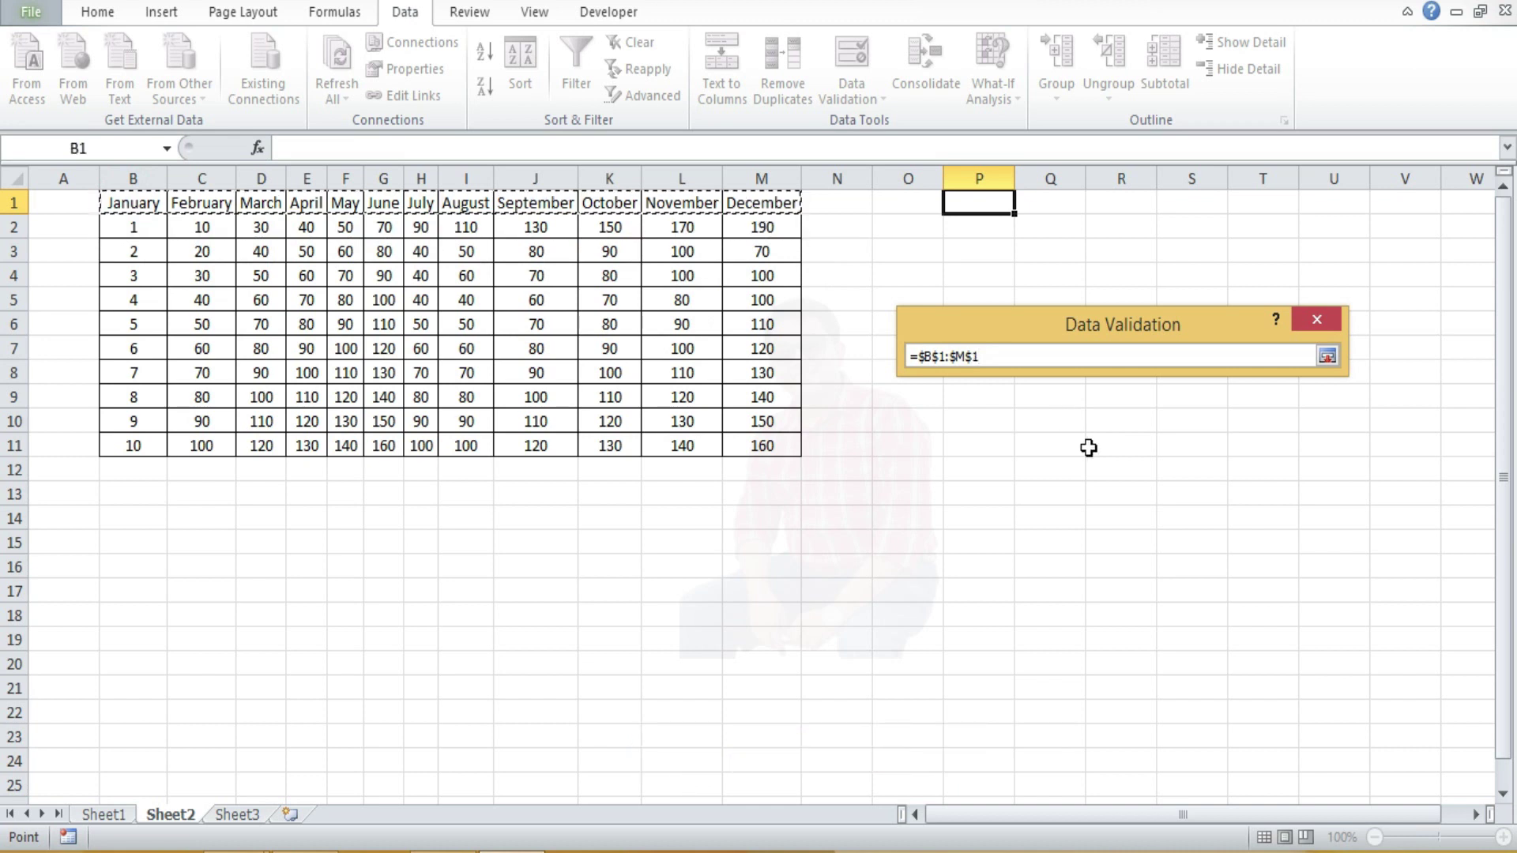
{"action": "key", "text": "Return"}
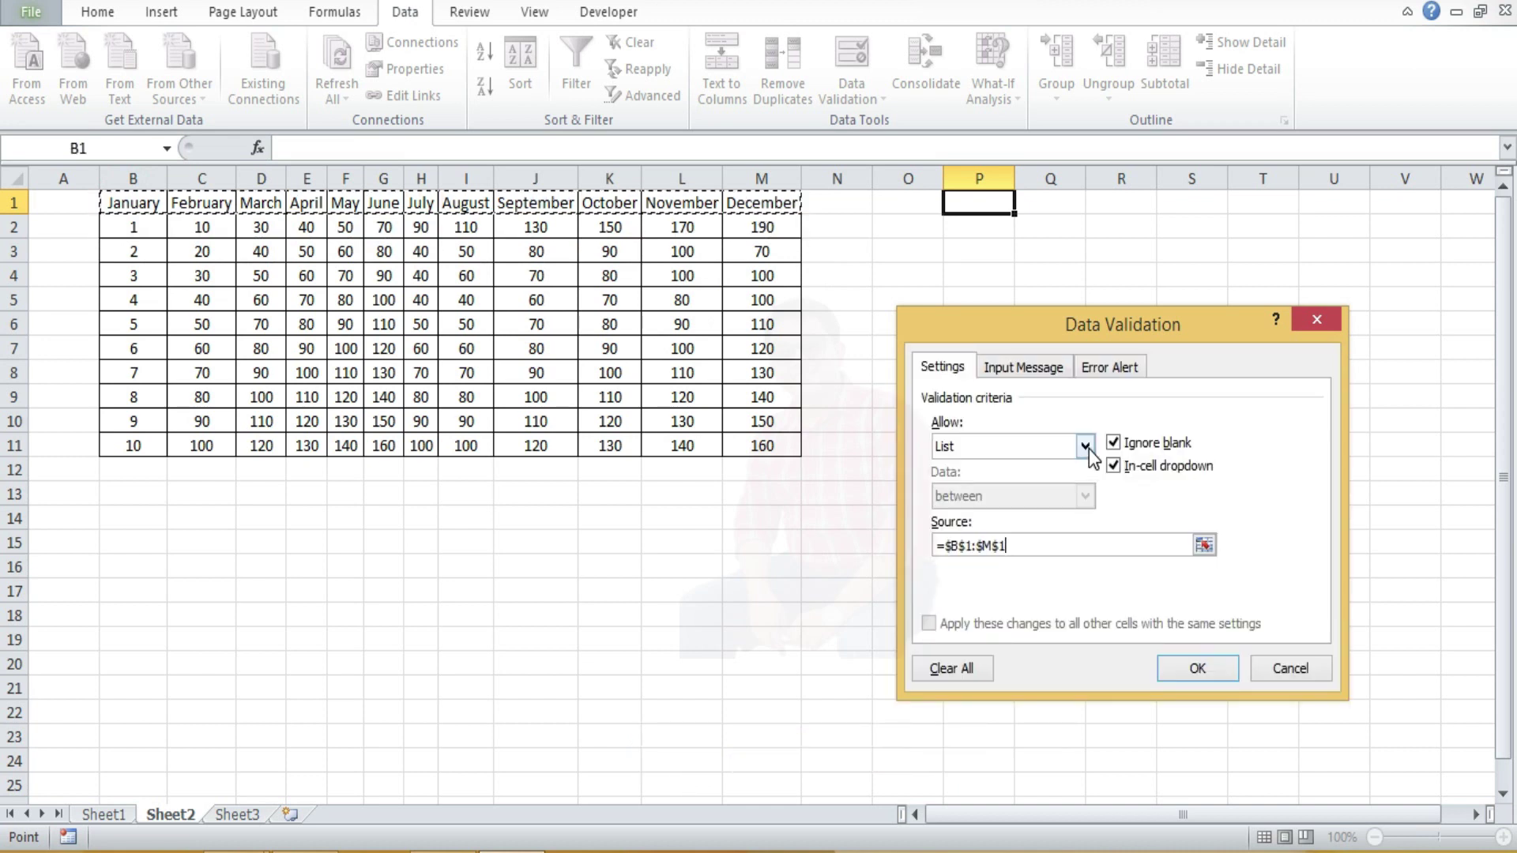
{"action": "left_click", "coordinate": [1205, 671]}
{"action": "left_click", "coordinate": [1087, 403]}
Check the months offered by the drop-down list in cell P1 without choosing one.
{"action": "left_click", "coordinate": [1009, 209]}
{"action": "left_click", "coordinate": [1024, 202]}
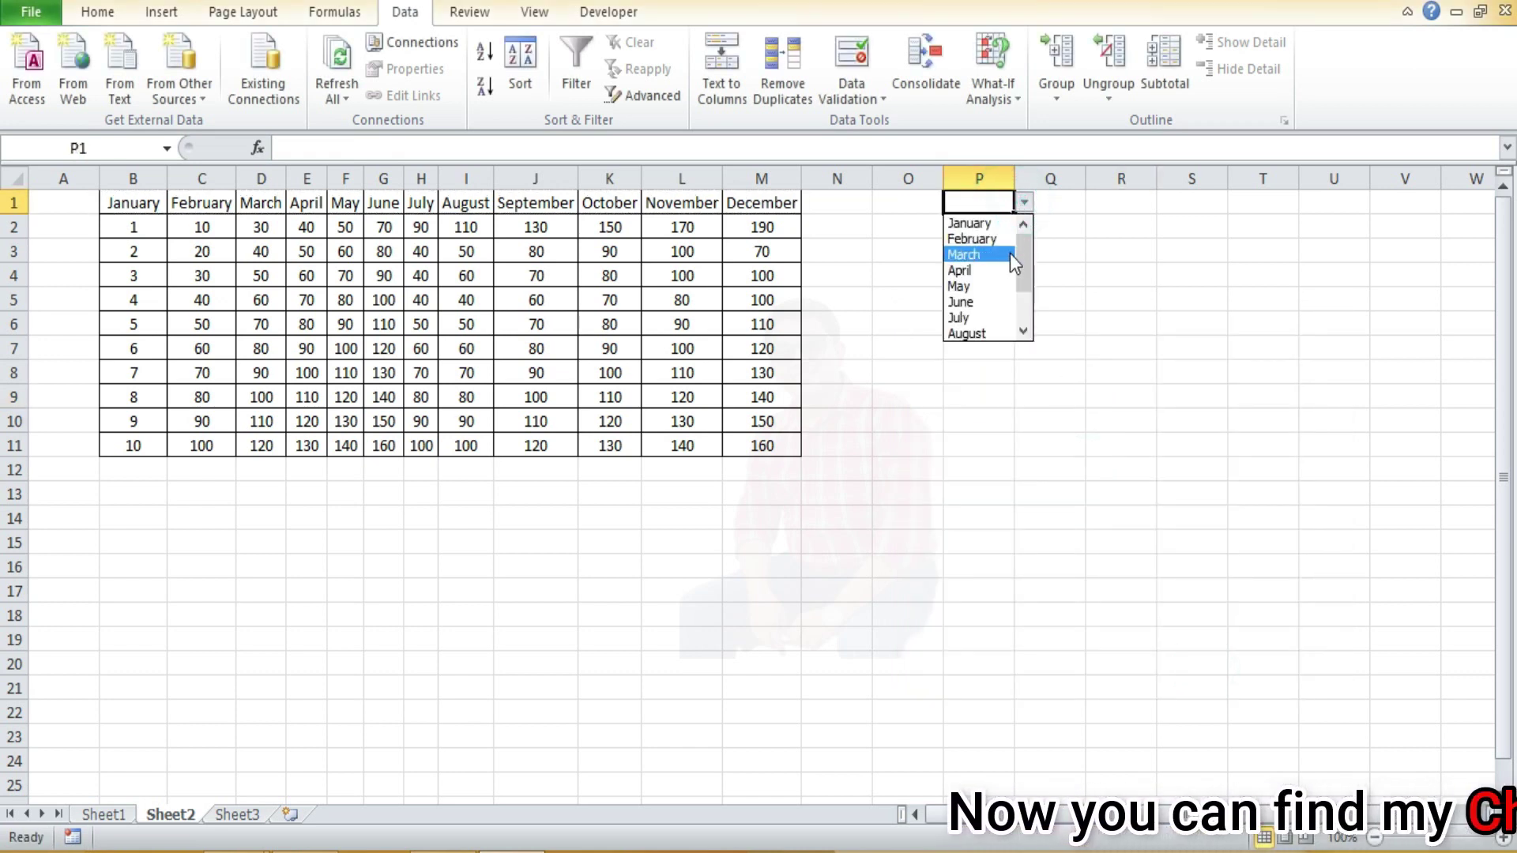
{"action": "left_click_drag", "start_coordinate": [1026, 248], "coordinate": [1033, 315]}
{"action": "scroll", "coordinate": [1019, 269], "scroll_direction": "up", "scroll_amount": 2}
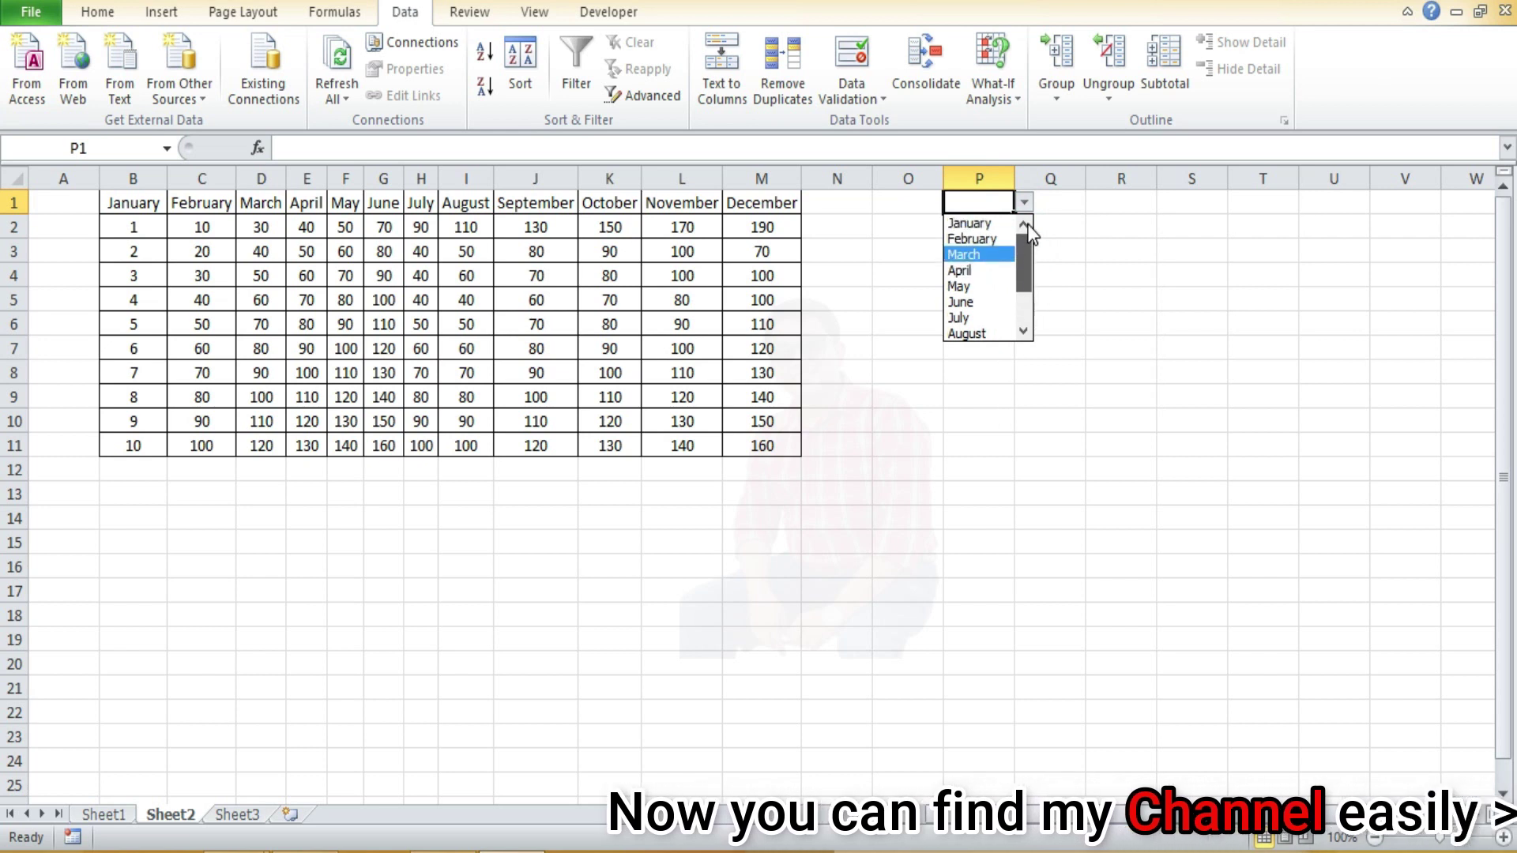
{"action": "left_click", "coordinate": [993, 201]}
{"action": "left_click", "coordinate": [1100, 236]}
Enter the formula =HLOOKUP(P1,B1:M11,2,FALSE) in cell P2 to look up the month's first value.
{"action": "left_click", "coordinate": [984, 232]}
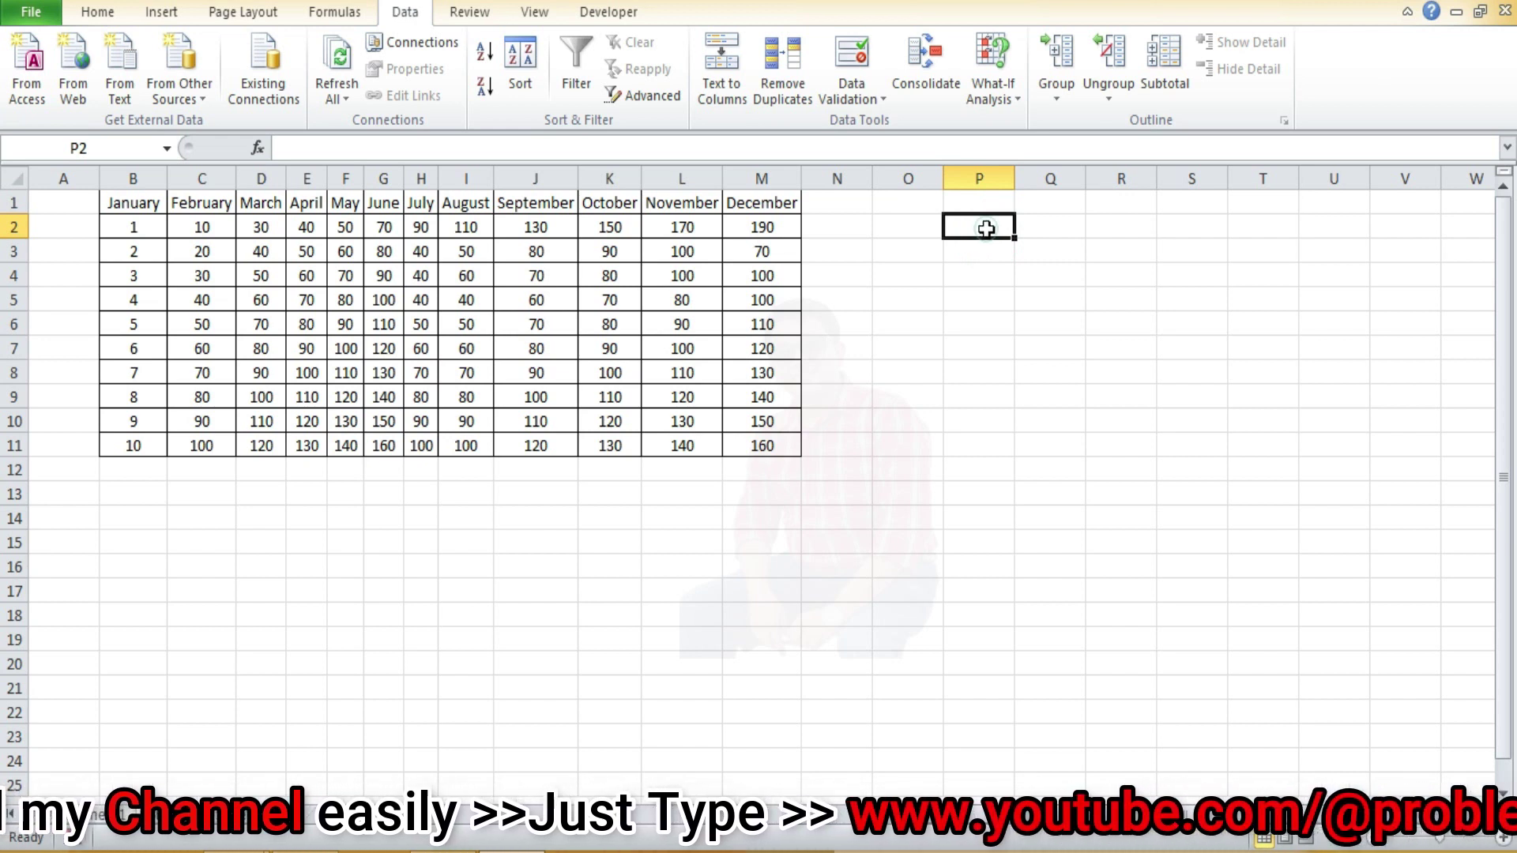
{"action": "type", "text": "=hlo"}
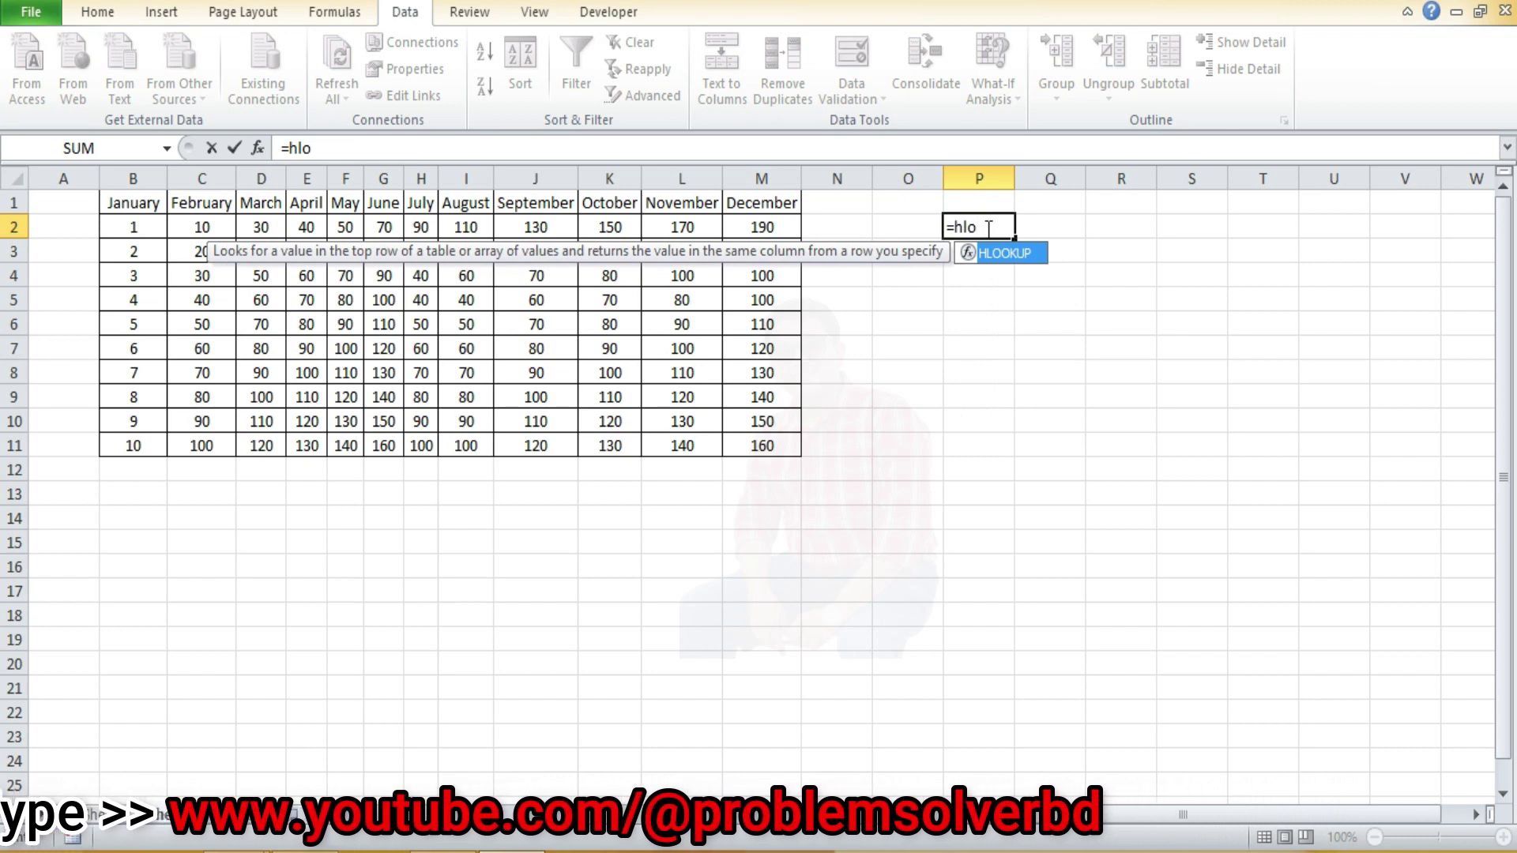
{"action": "key", "text": "Tab"}
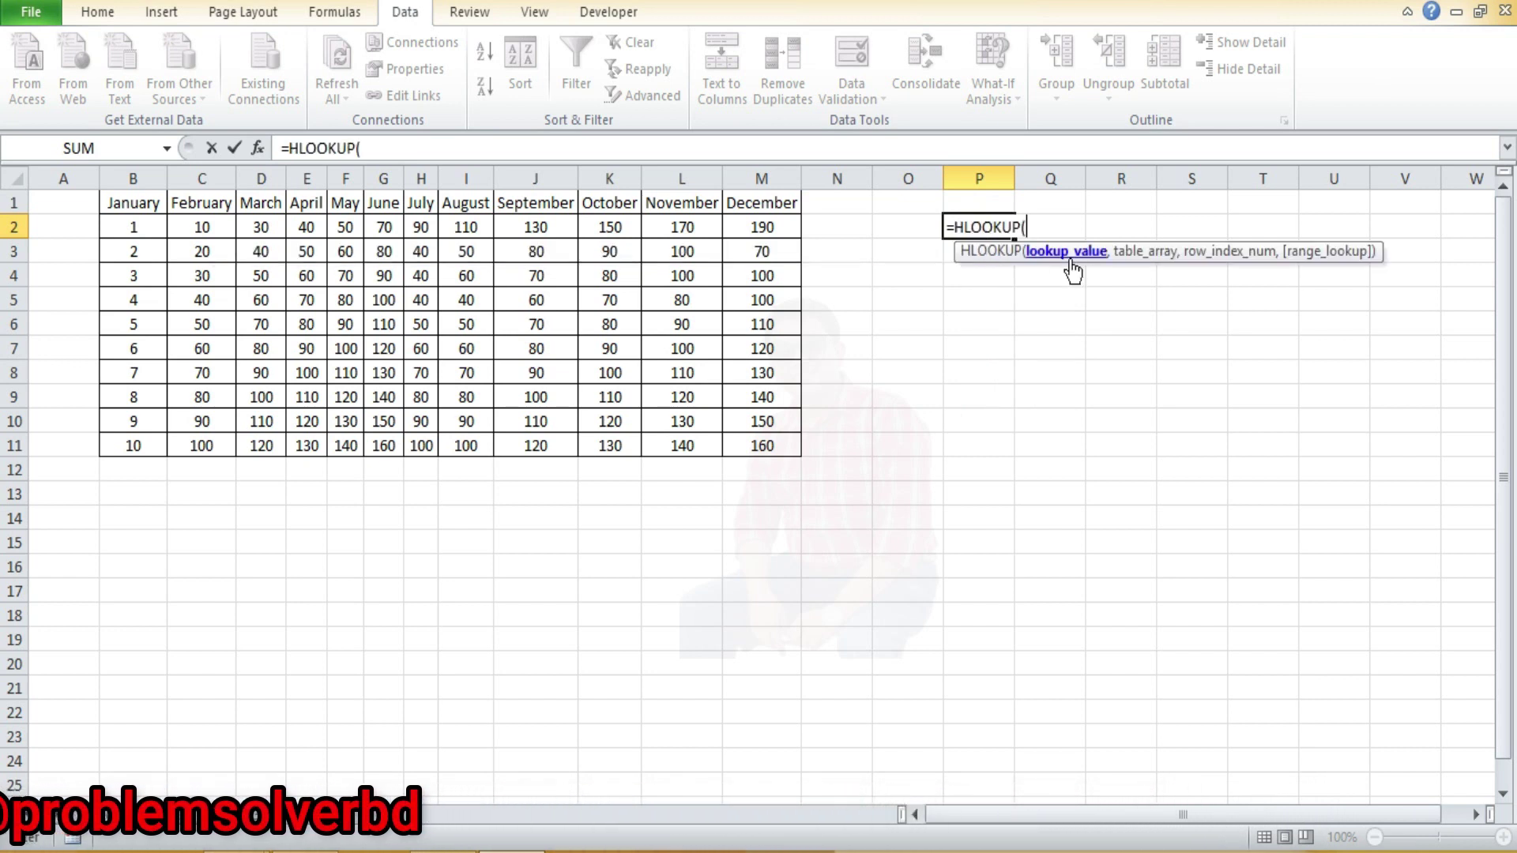
{"action": "left_click", "coordinate": [984, 200]}
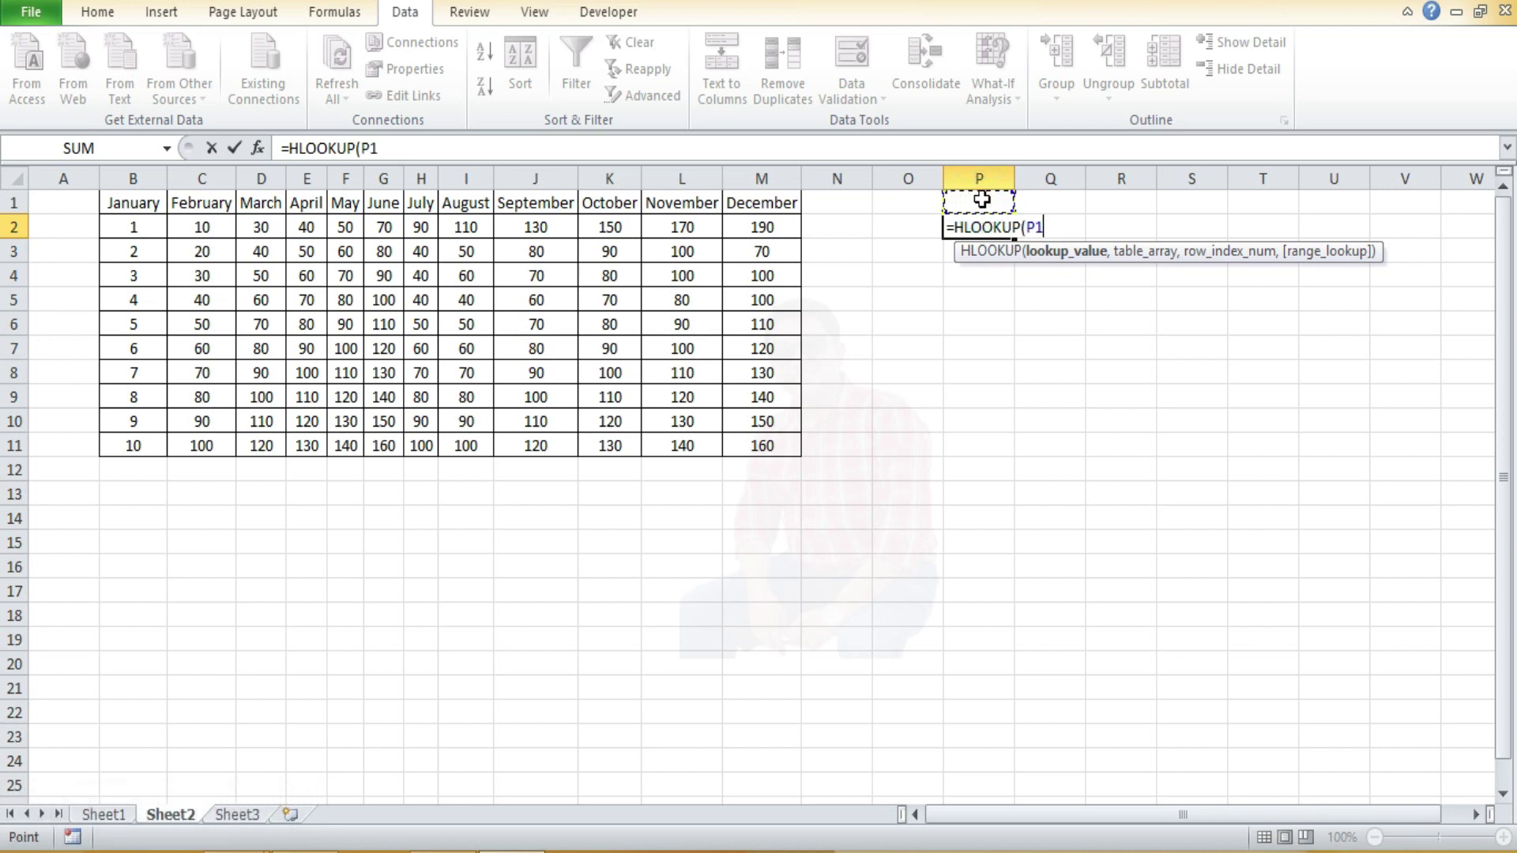
{"action": "type", "text": ","}
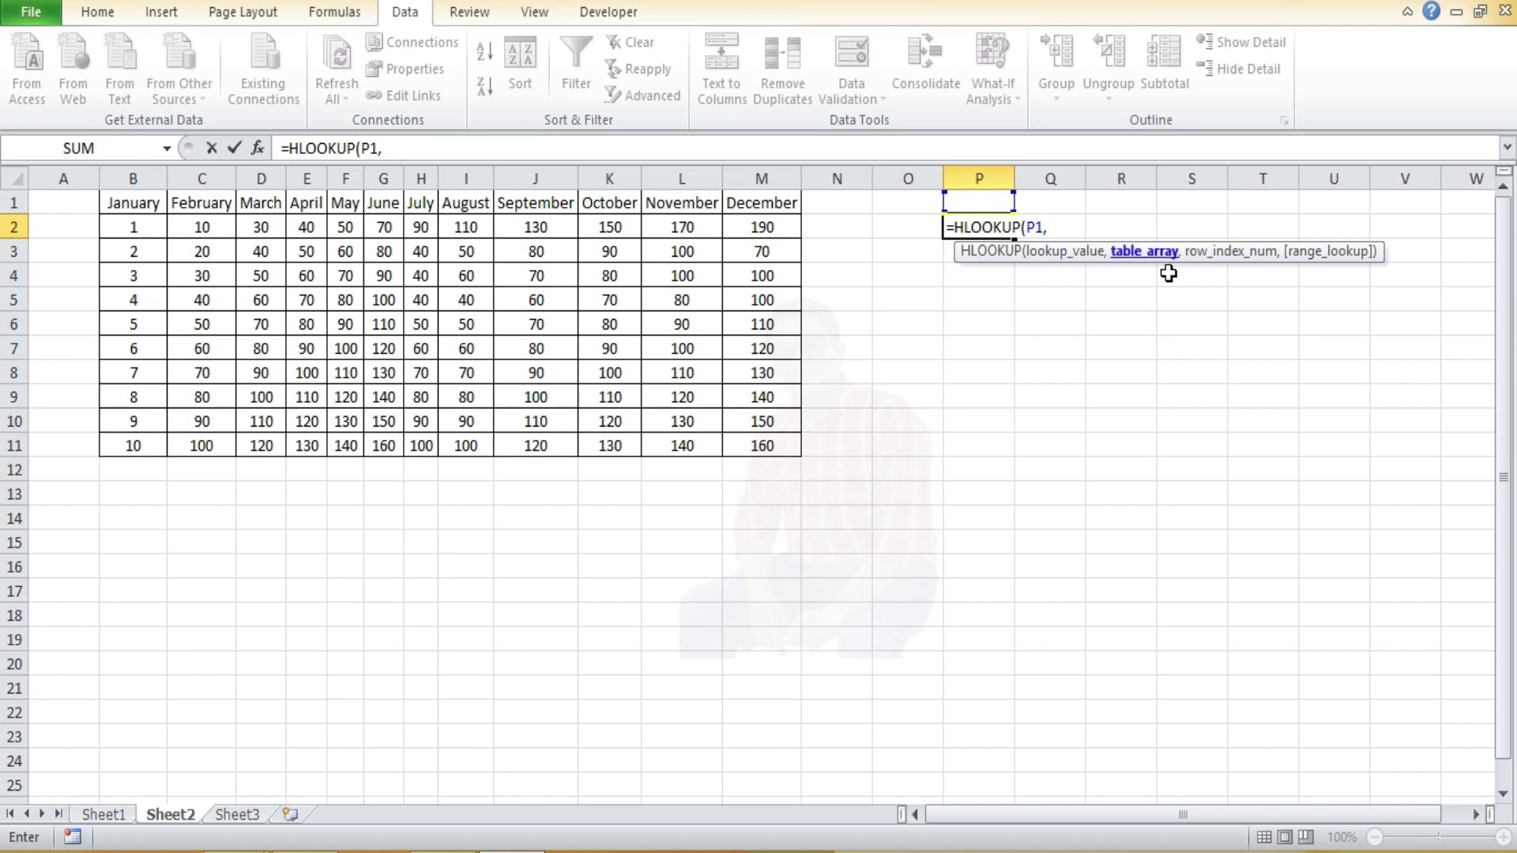
{"action": "left_click_drag", "start_coordinate": [132, 203], "coordinate": [770, 444]}
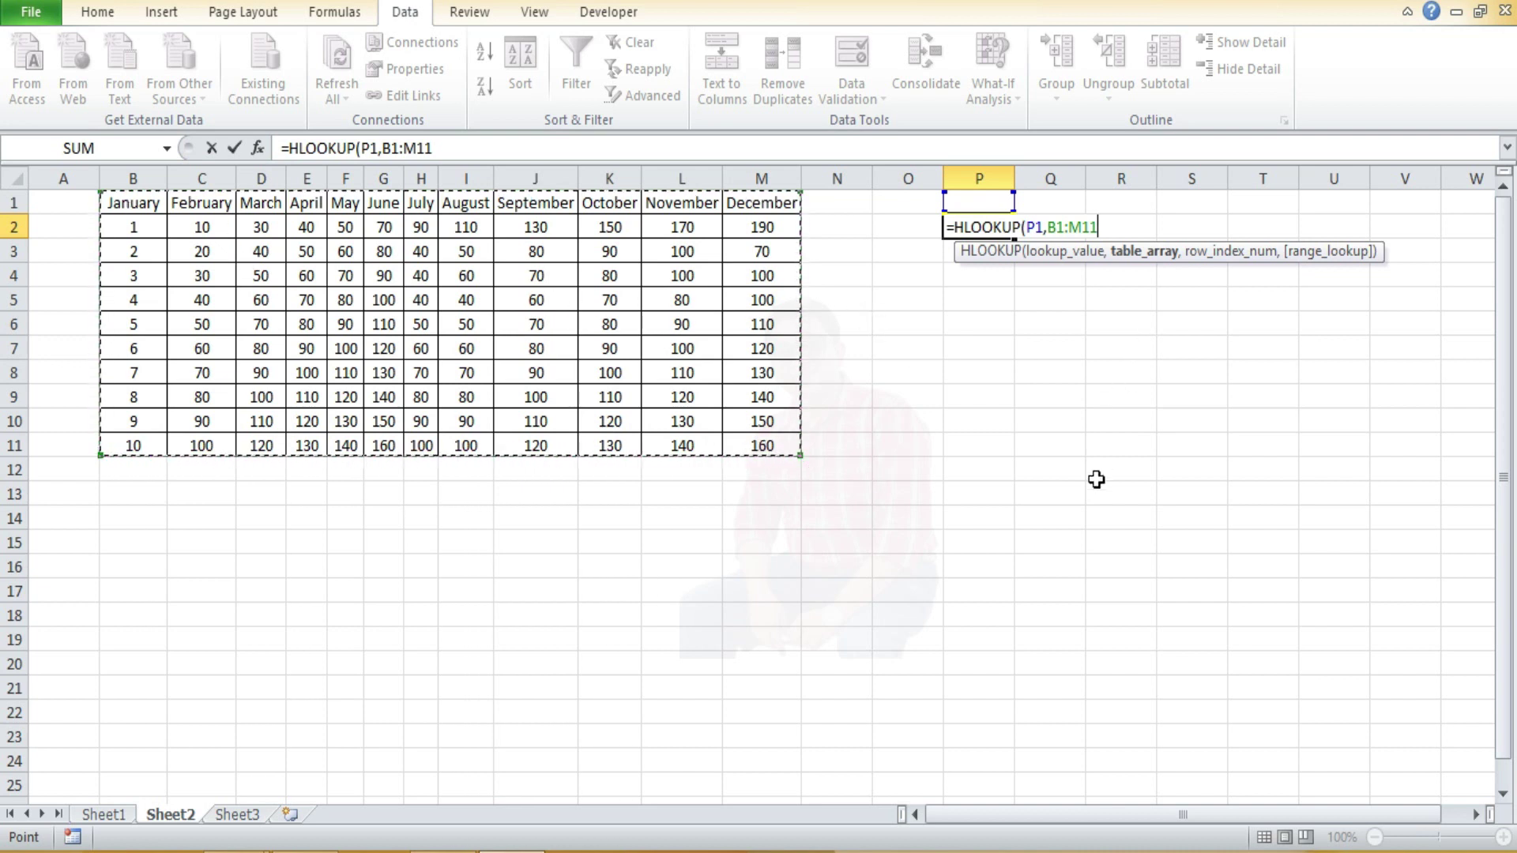
{"action": "type", "text": ","}
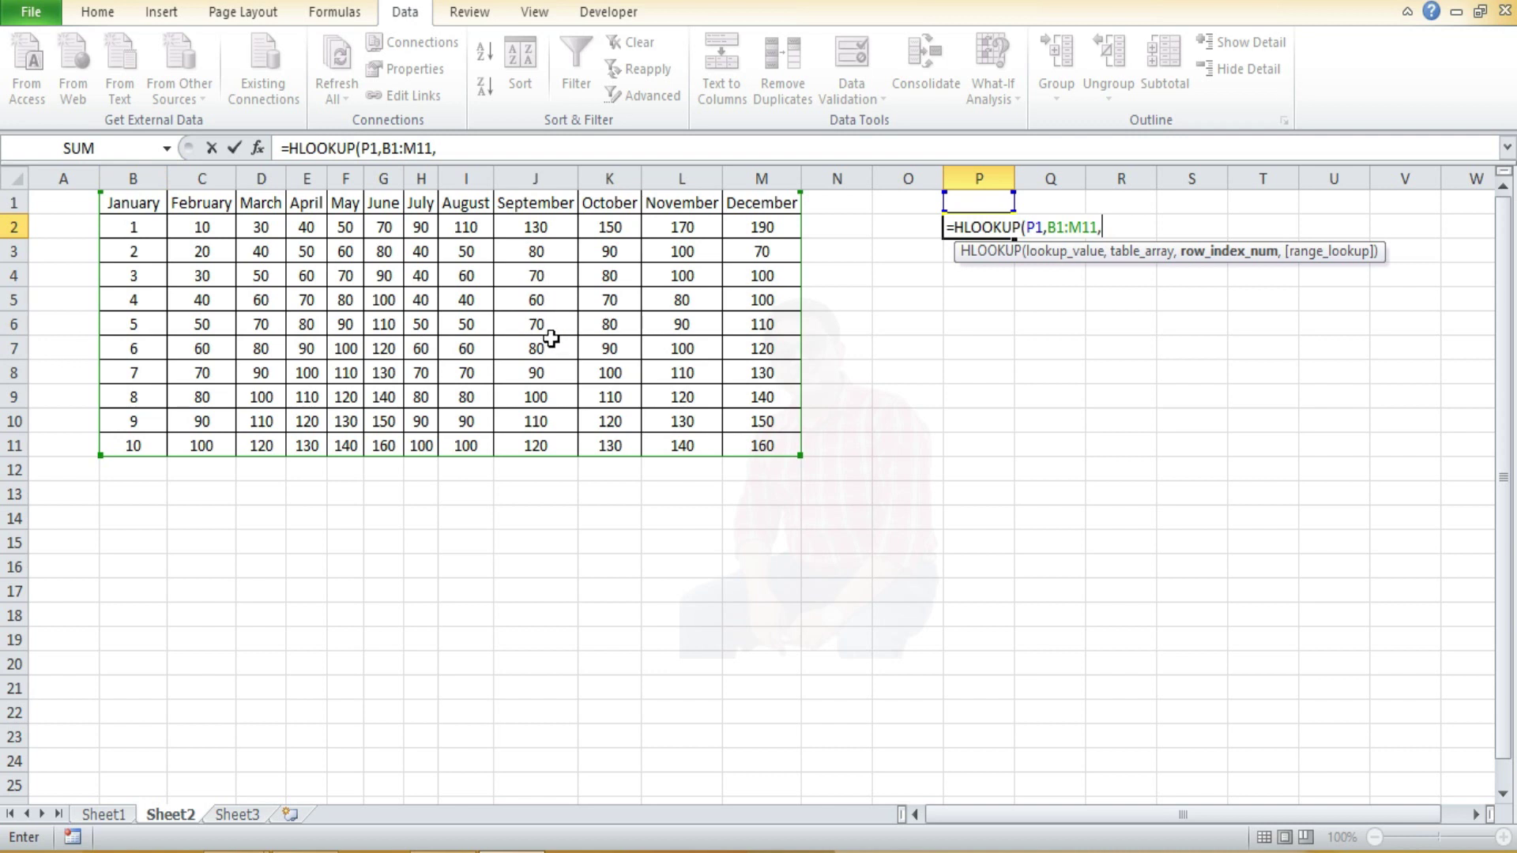
{"action": "type", "text": "2,false"}
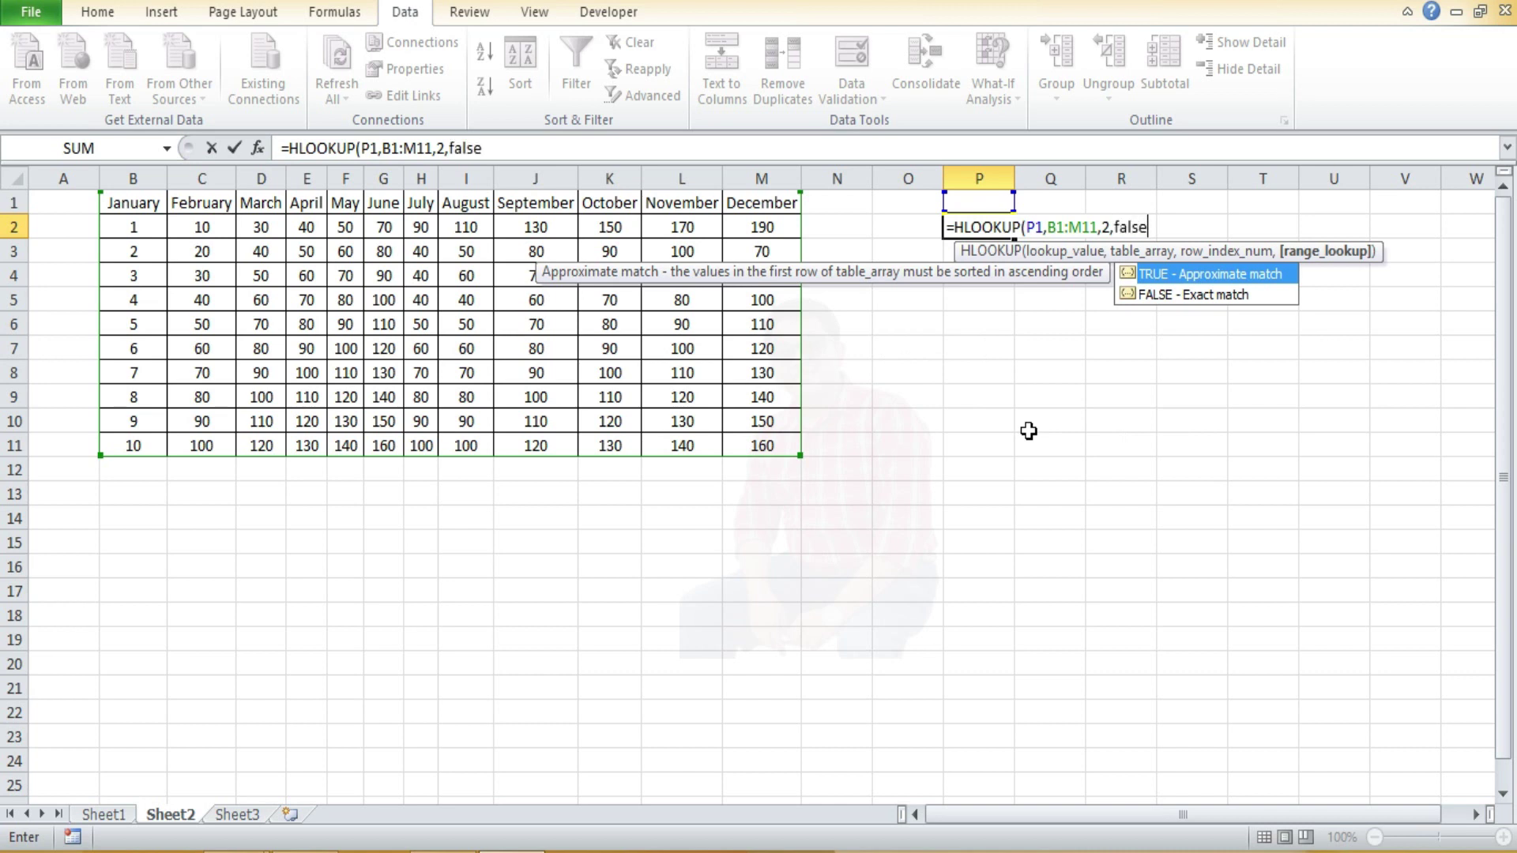
{"action": "type", "text": ")"}
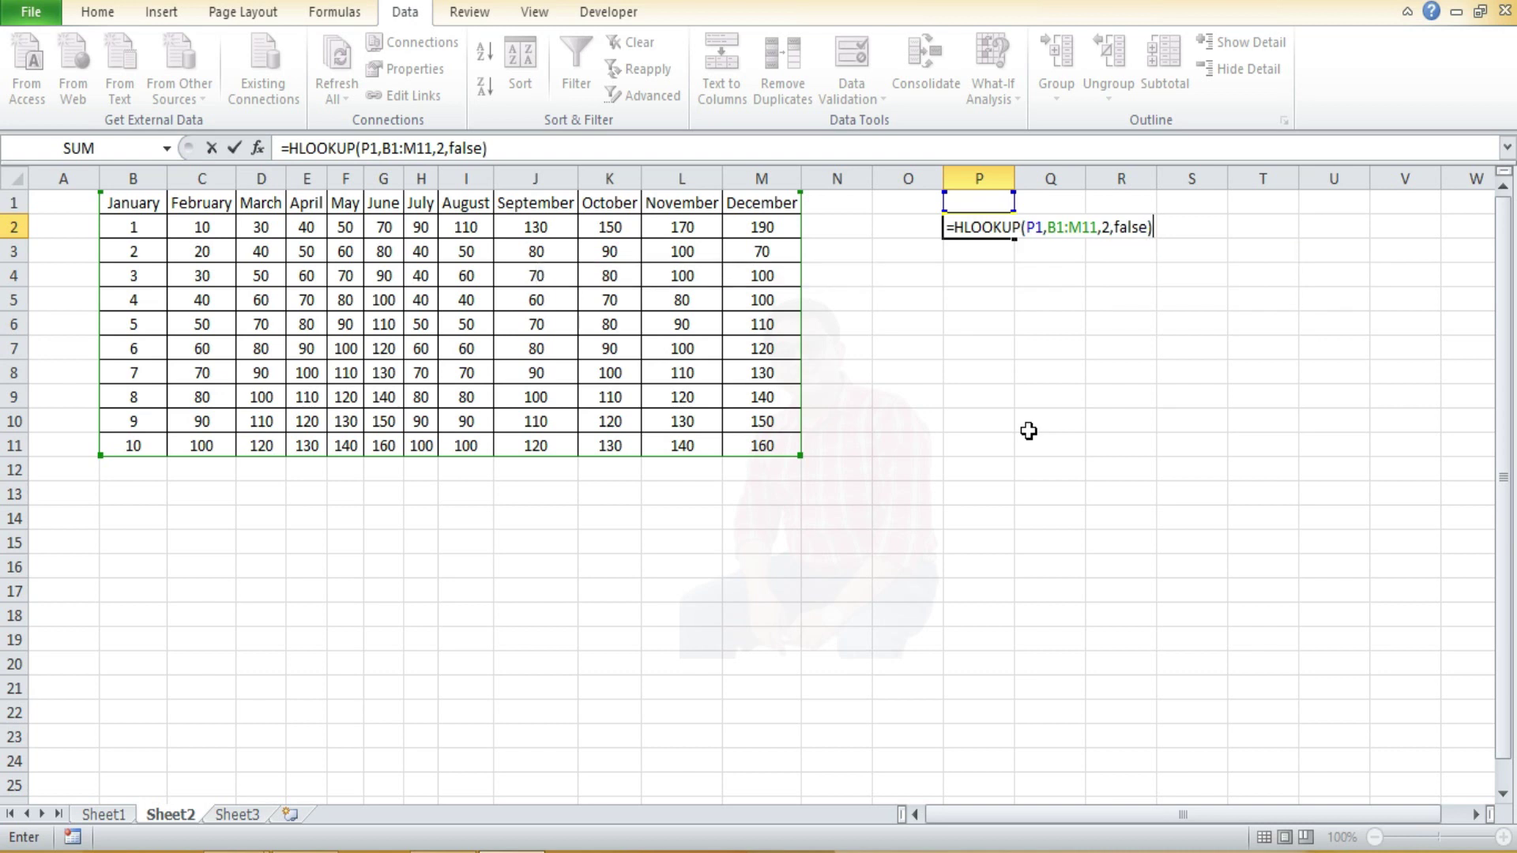
{"action": "key", "text": "Return"}
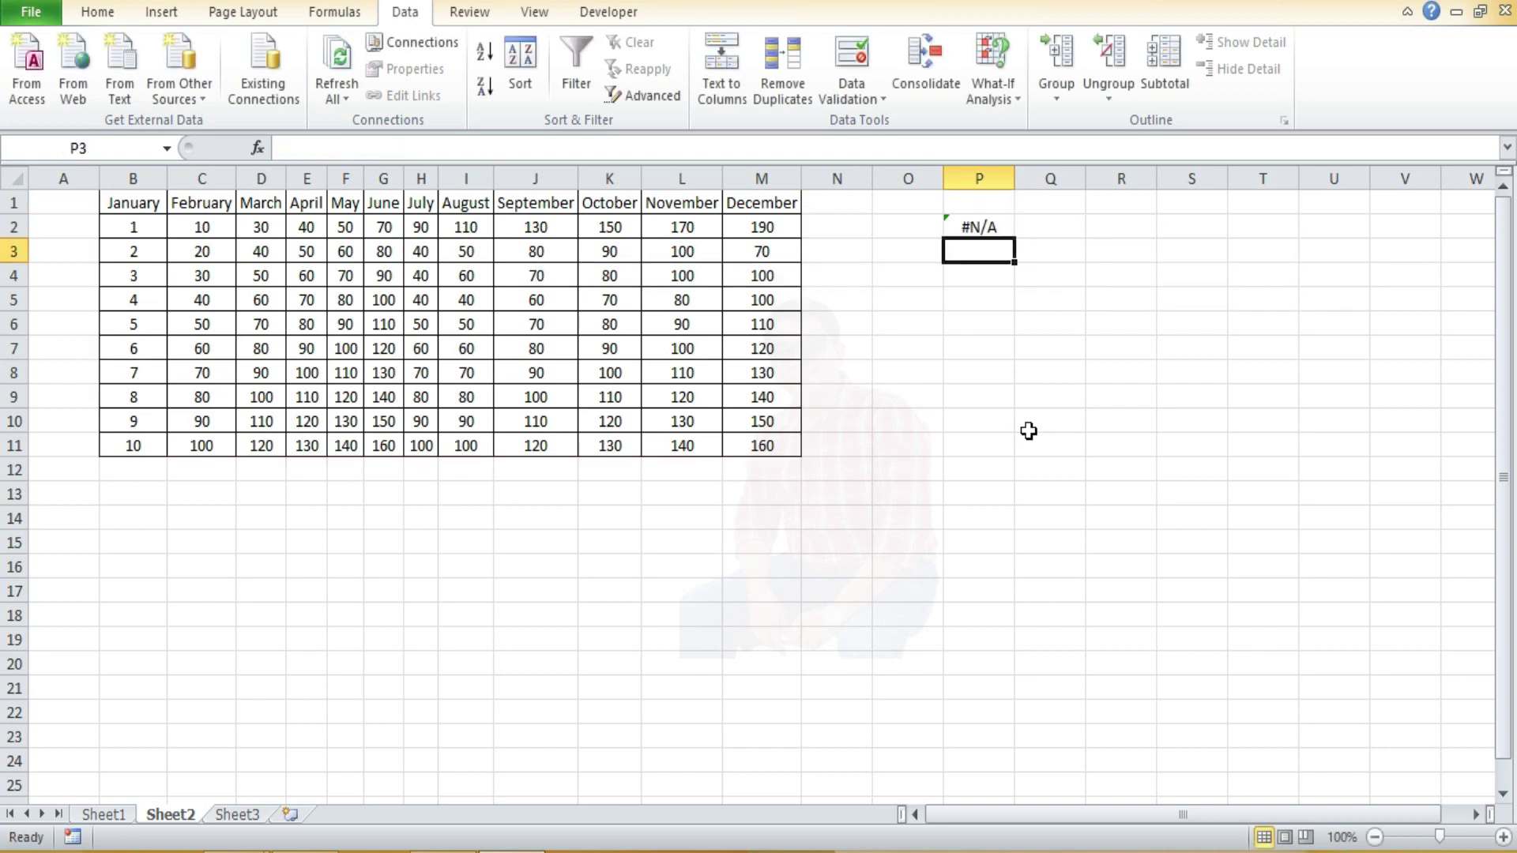
{"action": "left_click", "coordinate": [994, 229]}
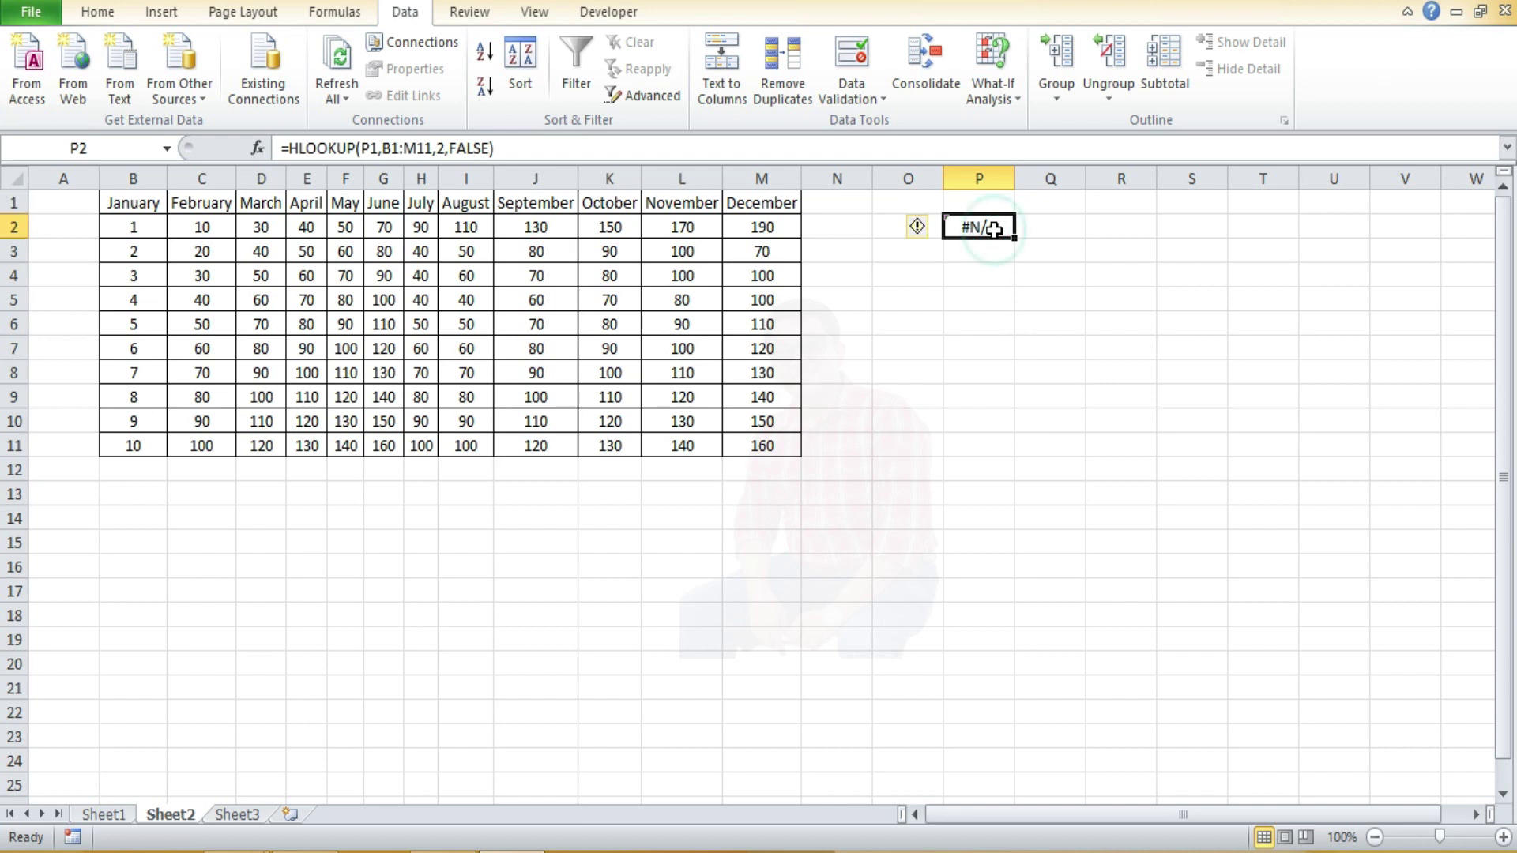
Choose January from the drop-down list in cell P1 and check the lookup formula in cell P2.
{"action": "left_click", "coordinate": [992, 202]}
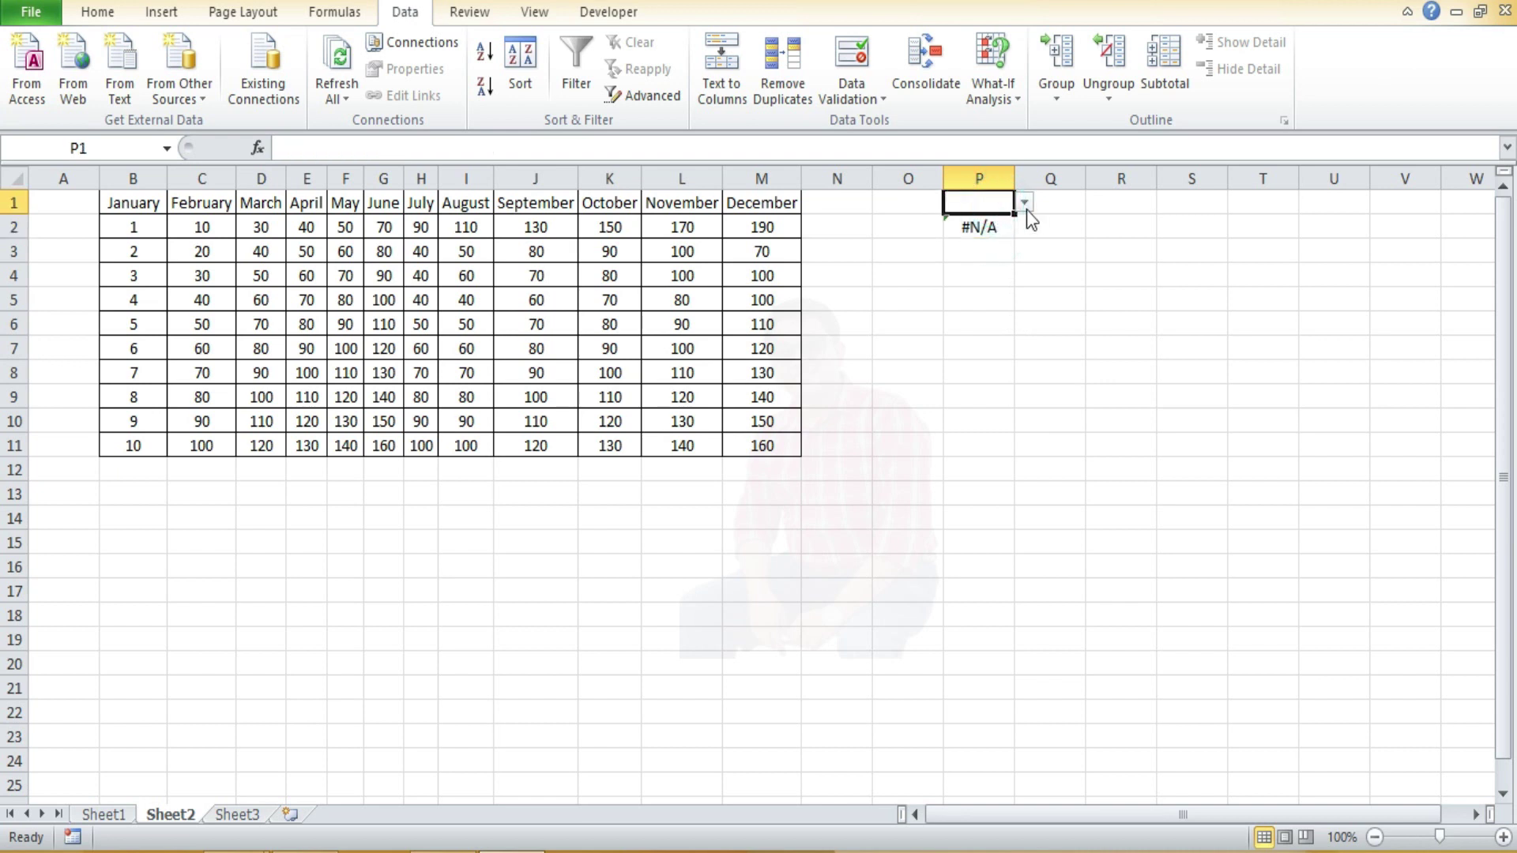
{"action": "left_click", "coordinate": [1025, 203]}
{"action": "left_click", "coordinate": [986, 221]}
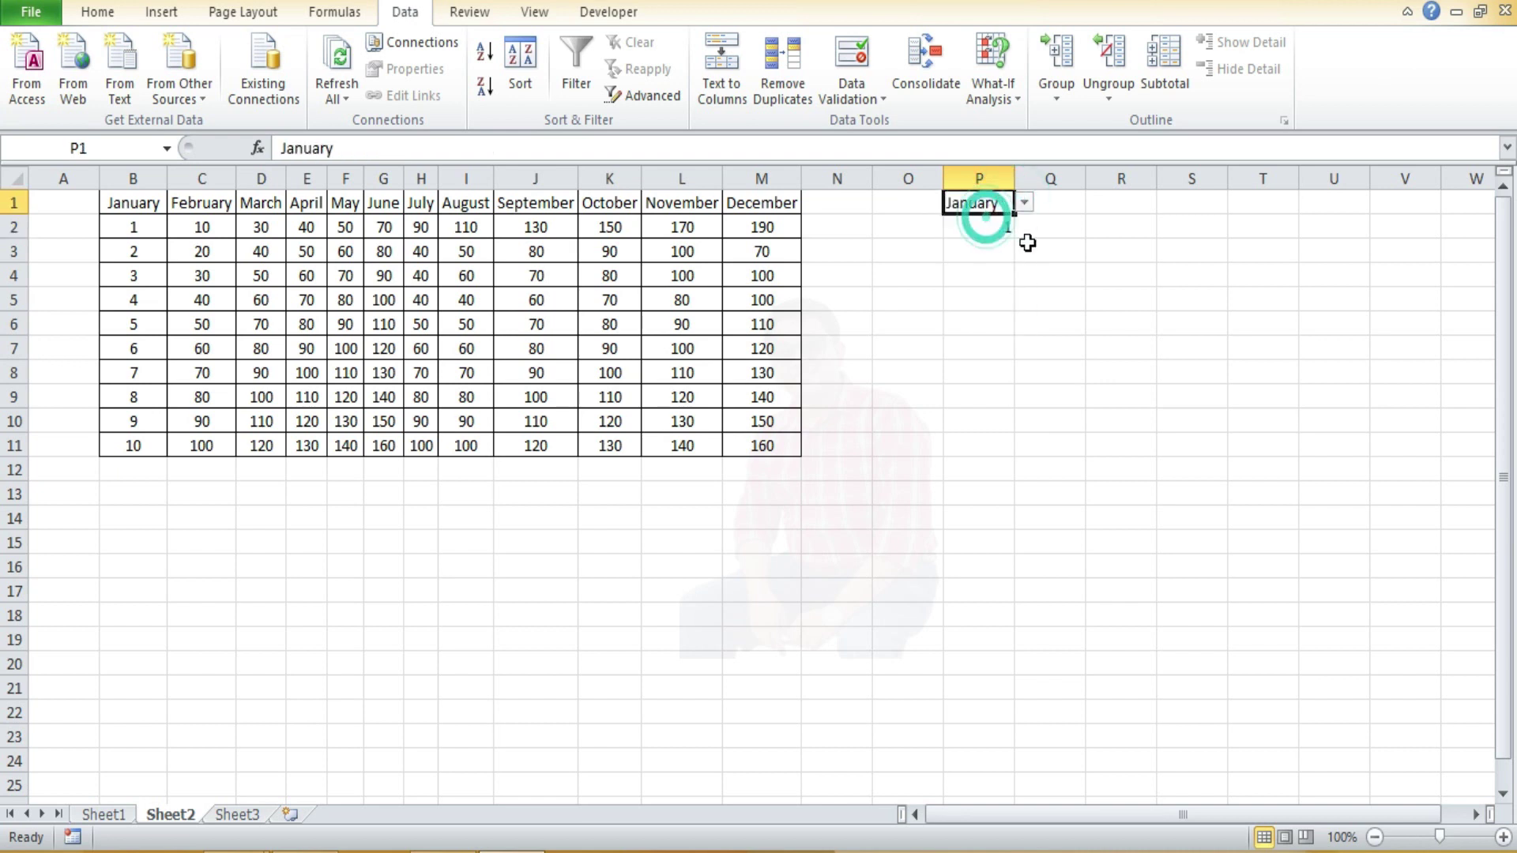
{"action": "left_click", "coordinate": [992, 227]}
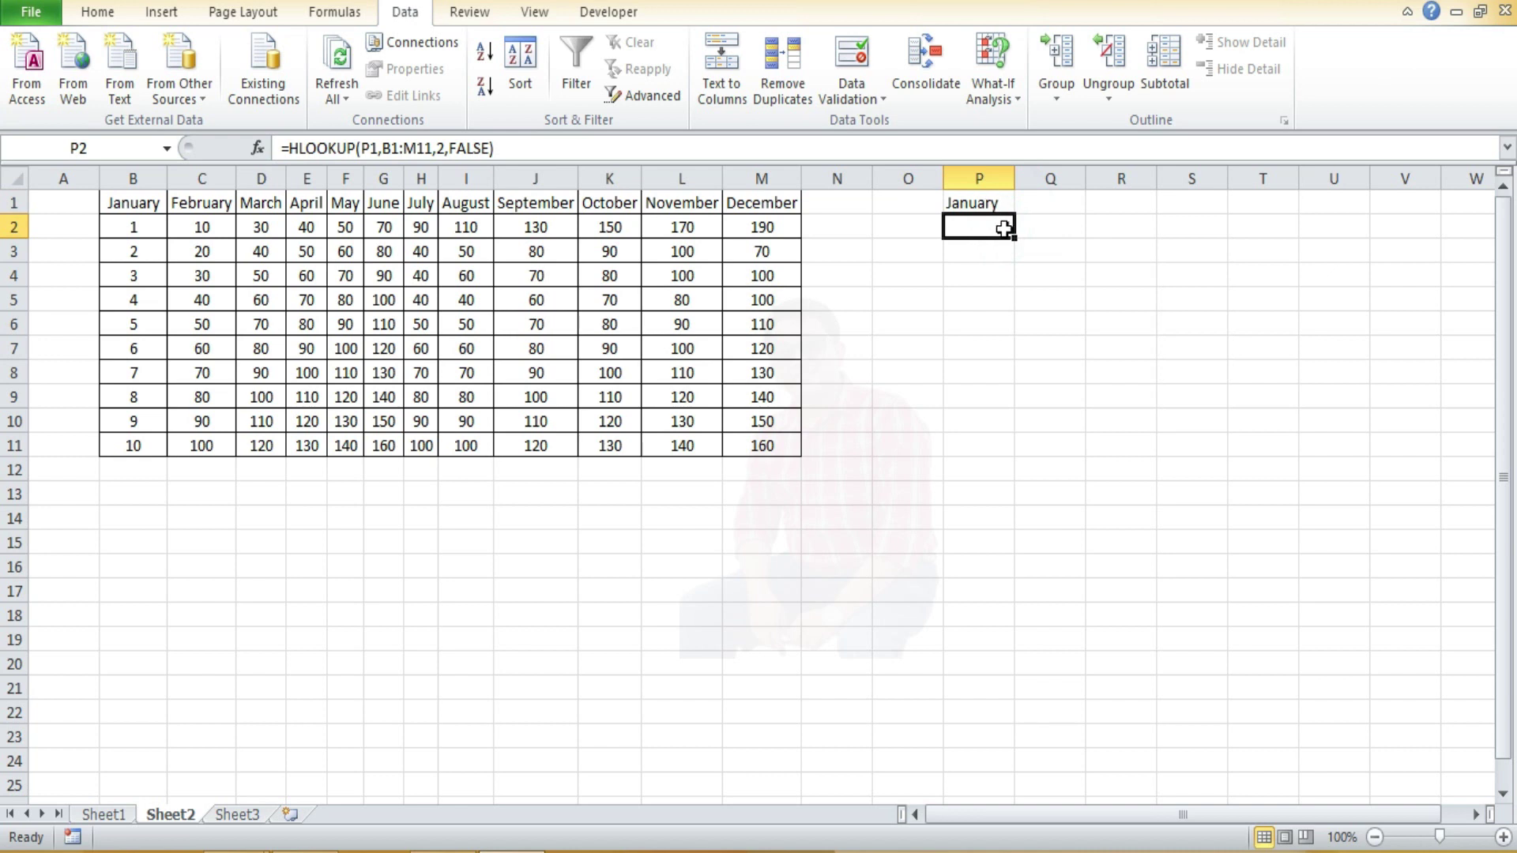
Center the contents of the whole of column P horizontally.
{"action": "left_click", "coordinate": [994, 178]}
{"action": "left_click", "coordinate": [99, 12]}
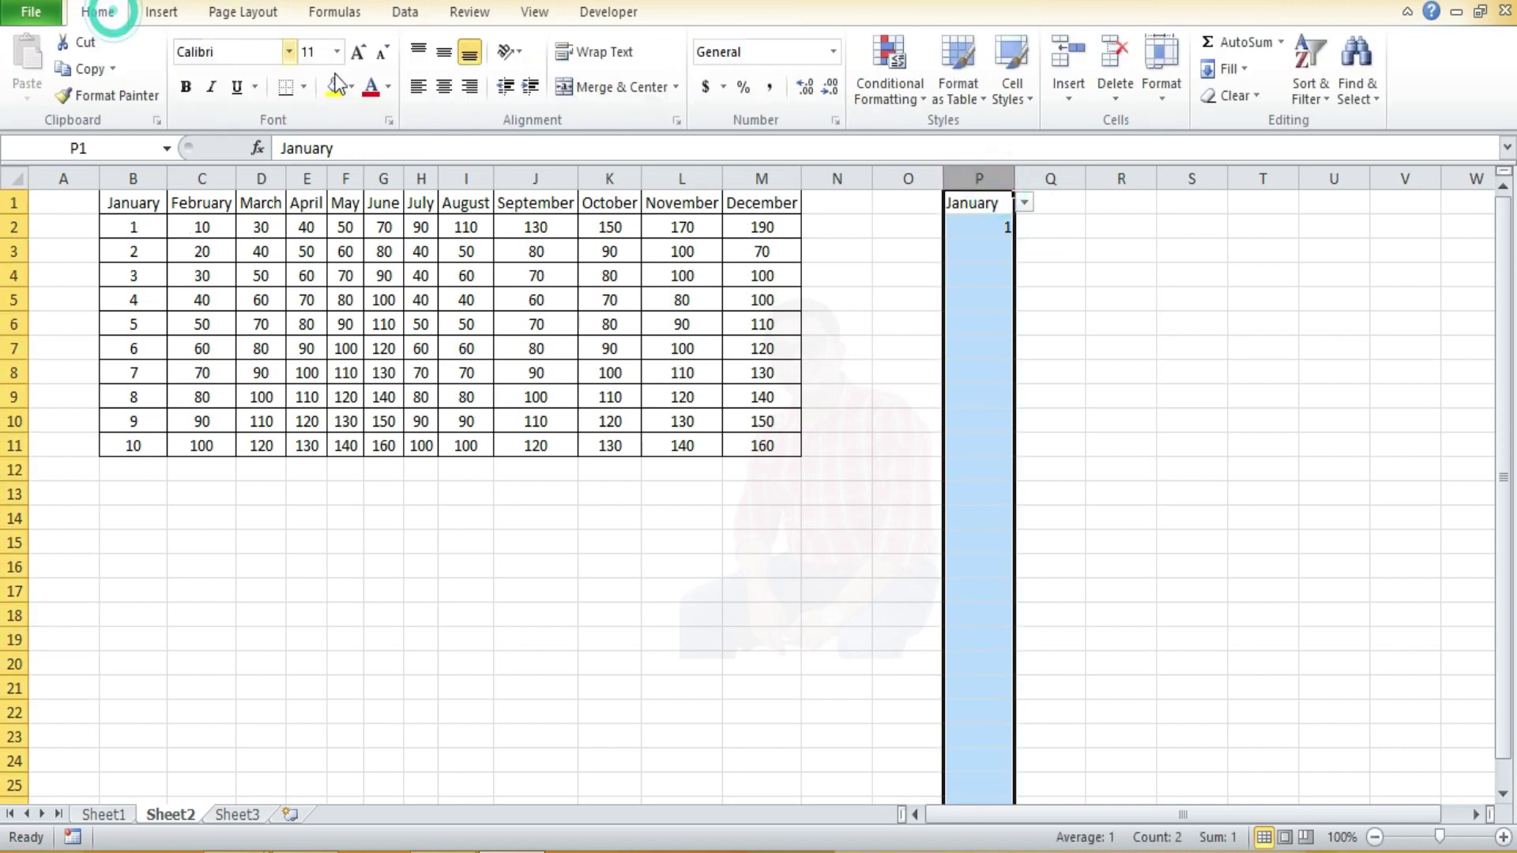
{"action": "left_click", "coordinate": [447, 87]}
{"action": "left_click", "coordinate": [1106, 368]}
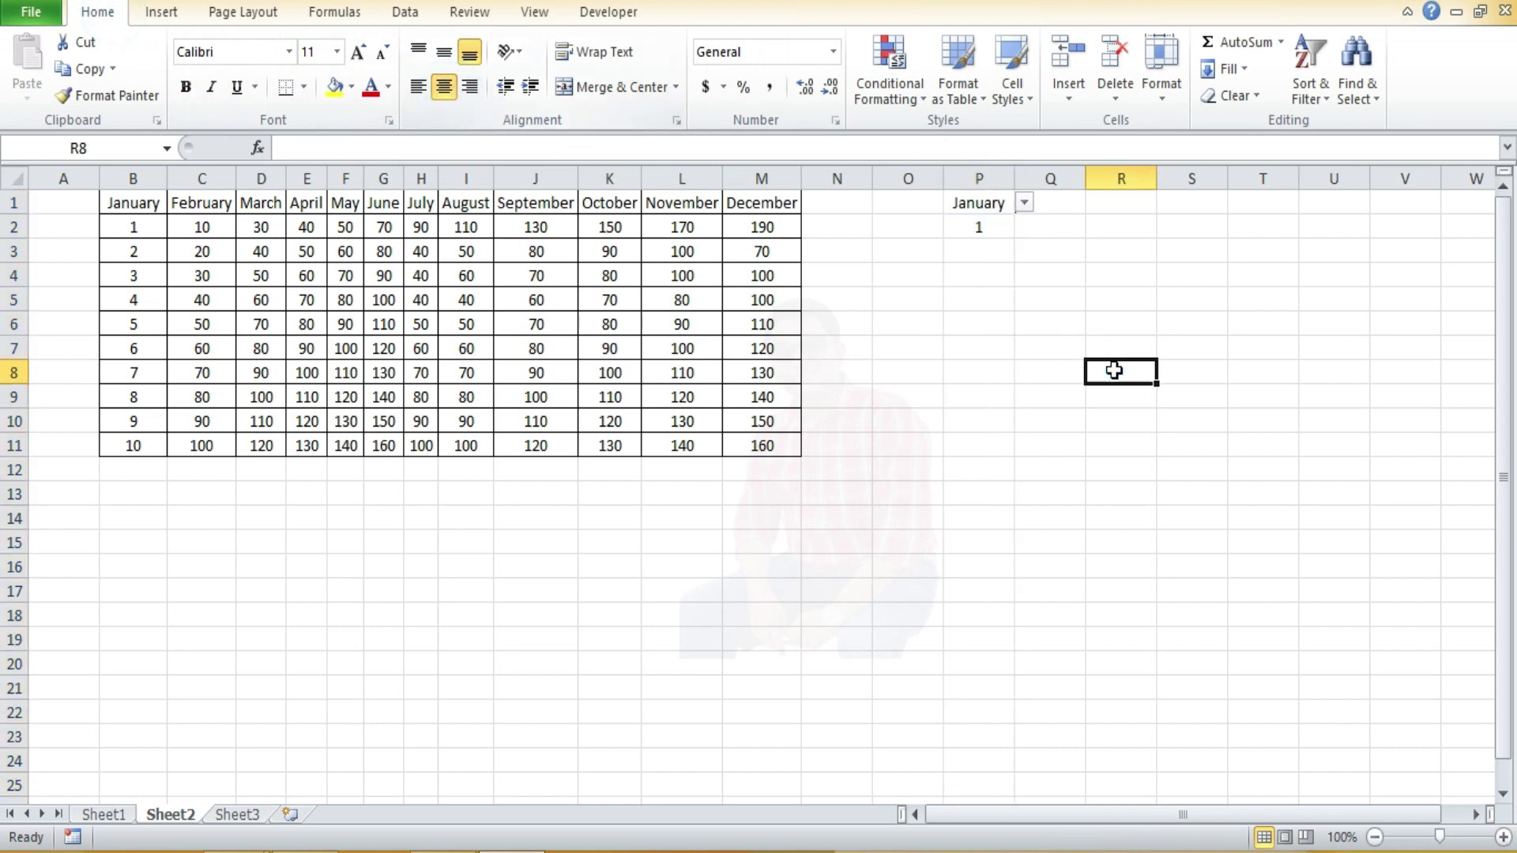
Fill the HLOOKUP formula from cell P2 down through cell P11.
{"action": "left_click", "coordinate": [1002, 231]}
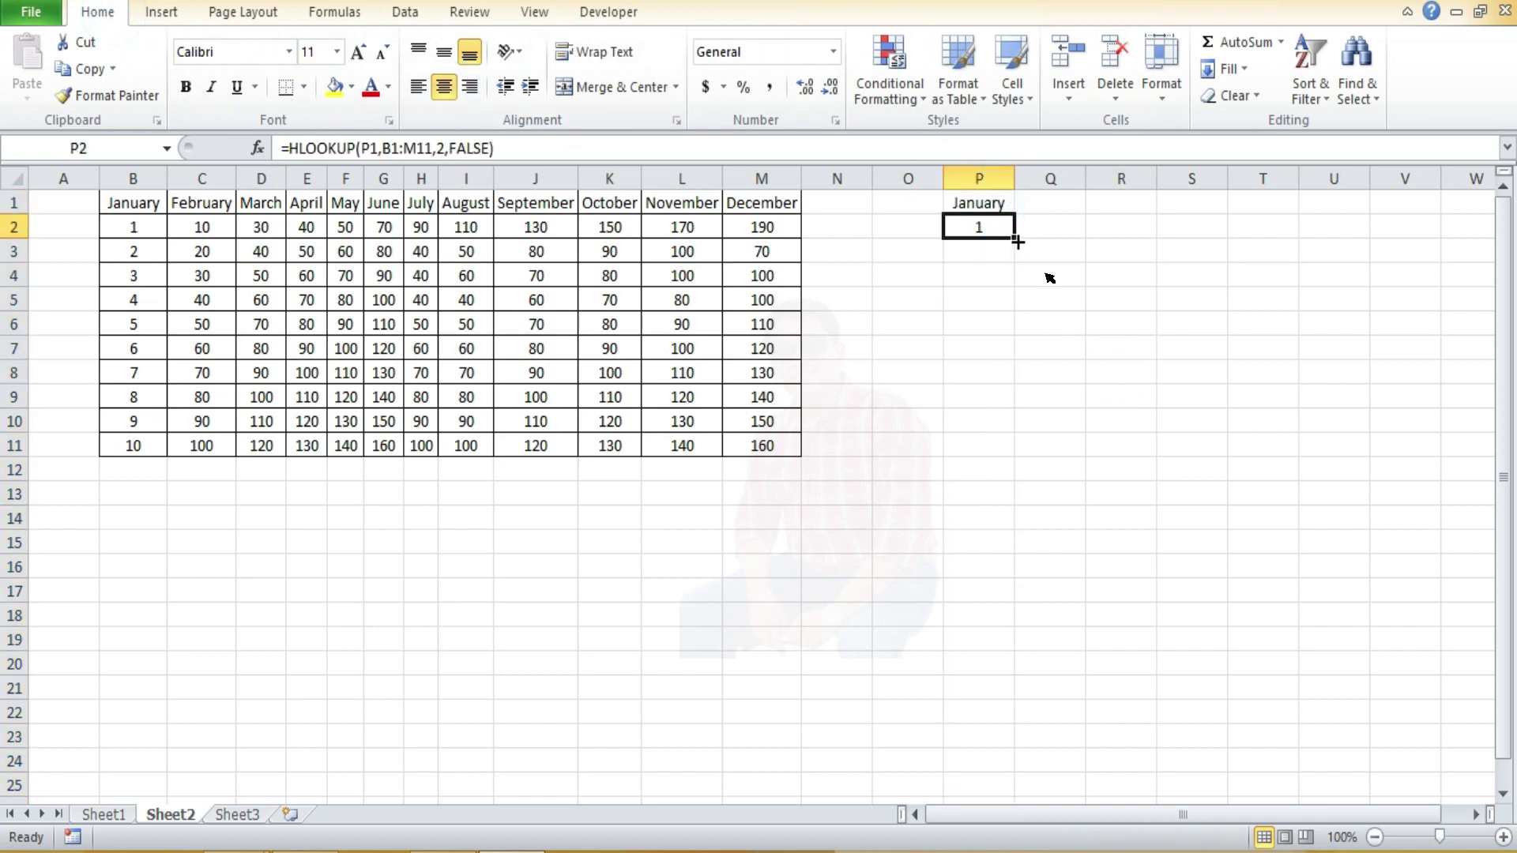
{"action": "left_click_drag", "start_coordinate": [1017, 240], "coordinate": [1018, 241]}
{"action": "left_click_drag", "start_coordinate": [1017, 249], "coordinate": [983, 450]}
{"action": "left_click", "coordinate": [1092, 428]}
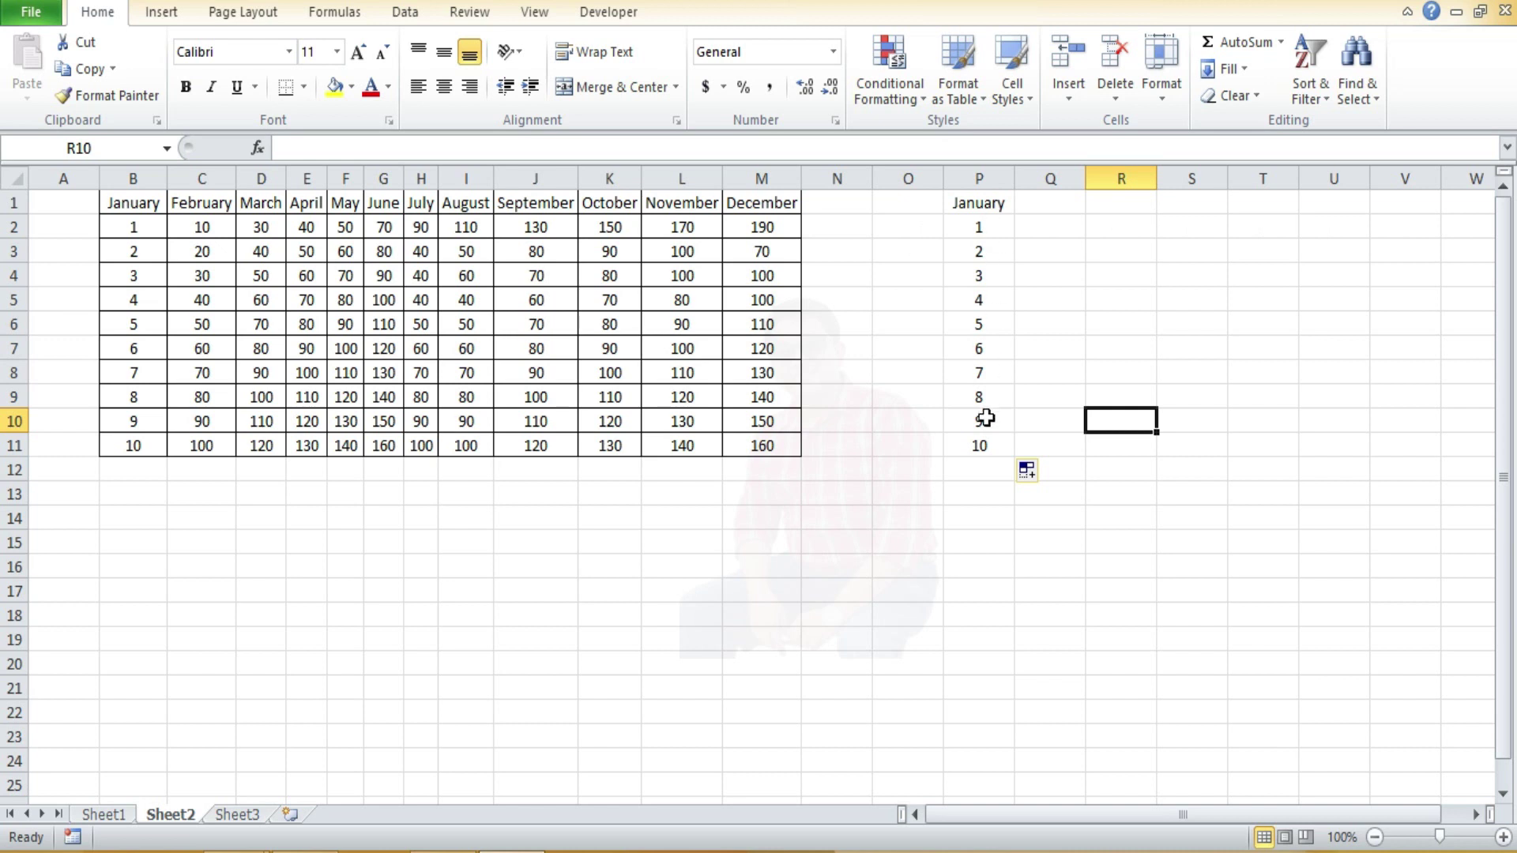
Test the lookup column by switching the month in cell P1 to February, March and finally April.
{"action": "left_click", "coordinate": [992, 206]}
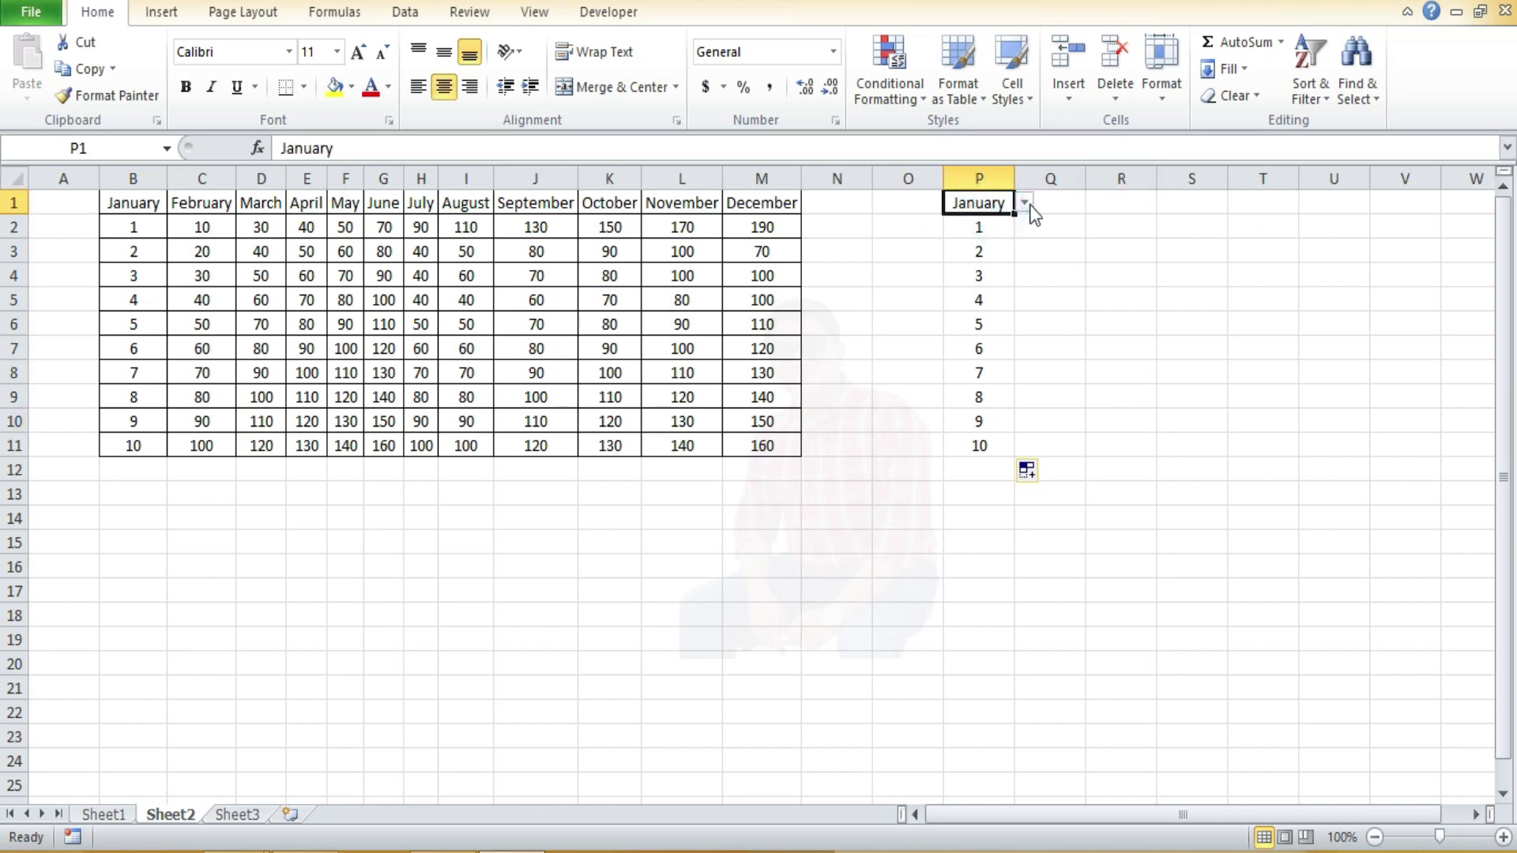
{"action": "left_click", "coordinate": [1027, 204]}
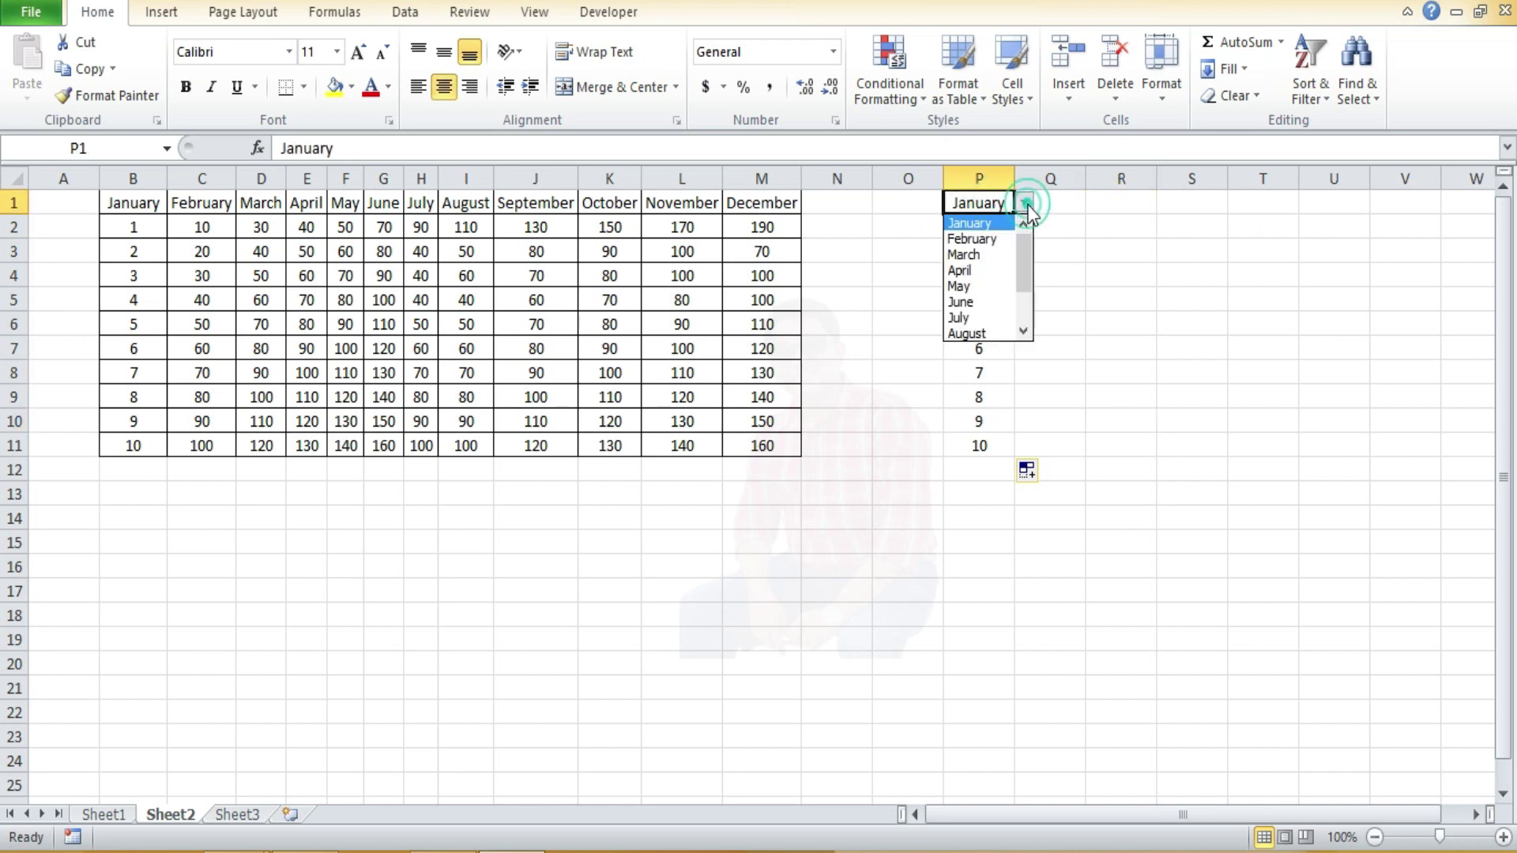
{"action": "left_click", "coordinate": [978, 239]}
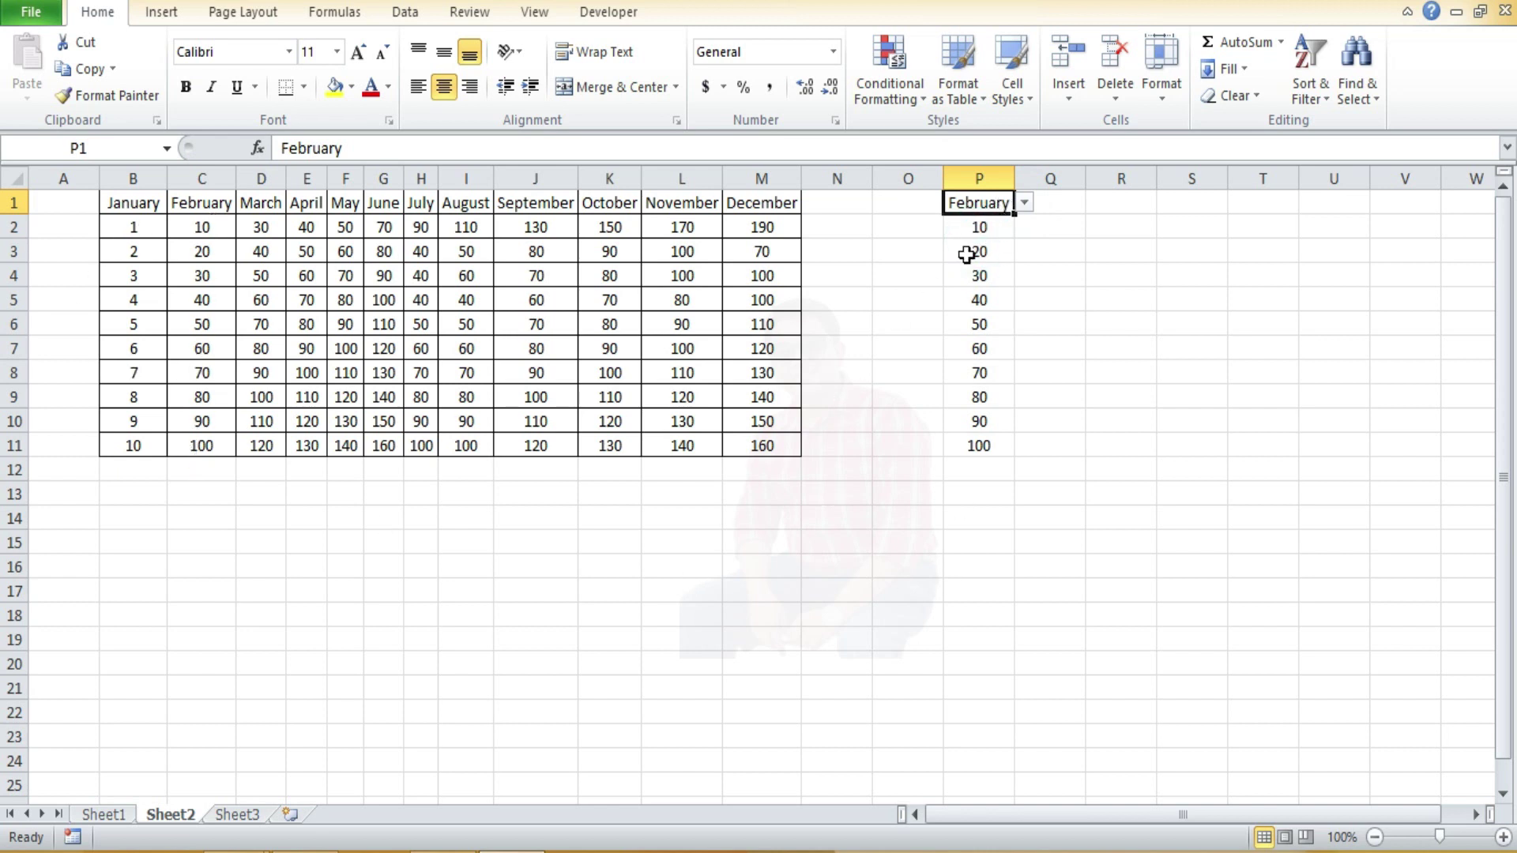
{"action": "left_click", "coordinate": [1024, 204]}
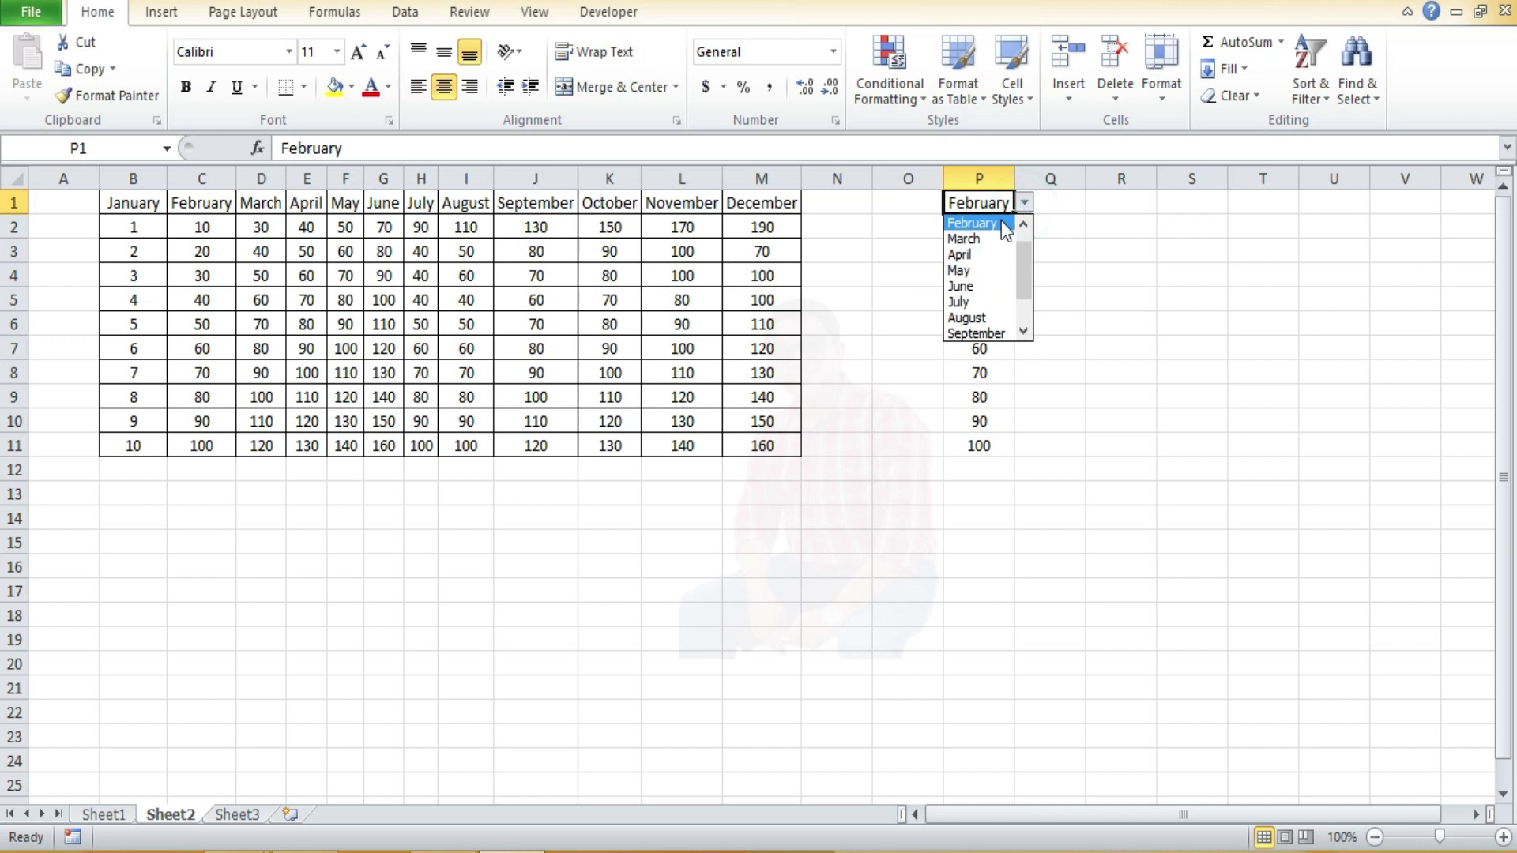
{"action": "left_click", "coordinate": [983, 237]}
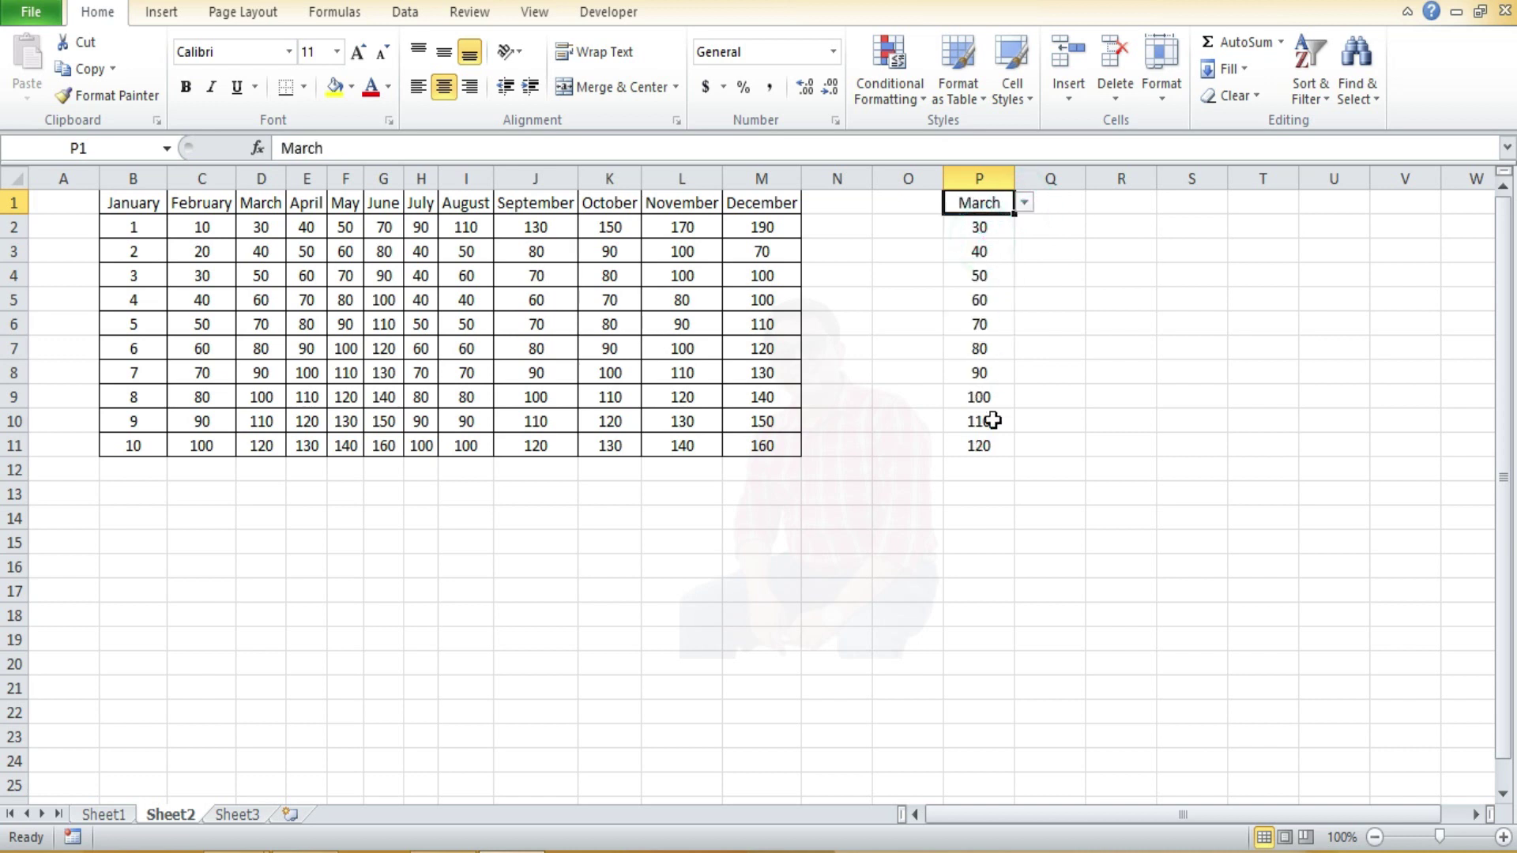
{"action": "left_click", "coordinate": [1027, 207]}
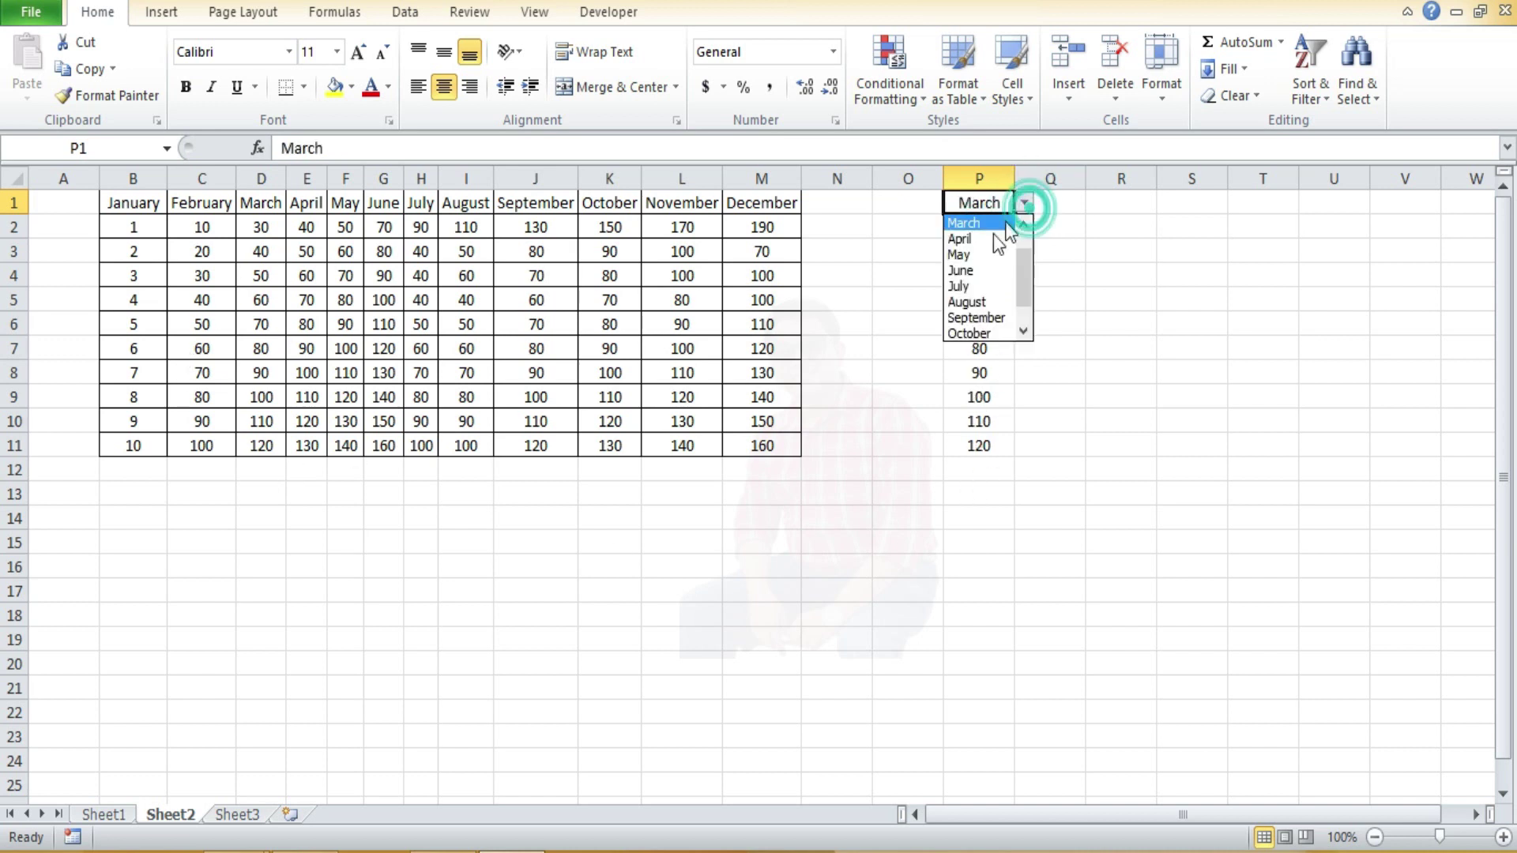
{"action": "left_click", "coordinate": [980, 239]}
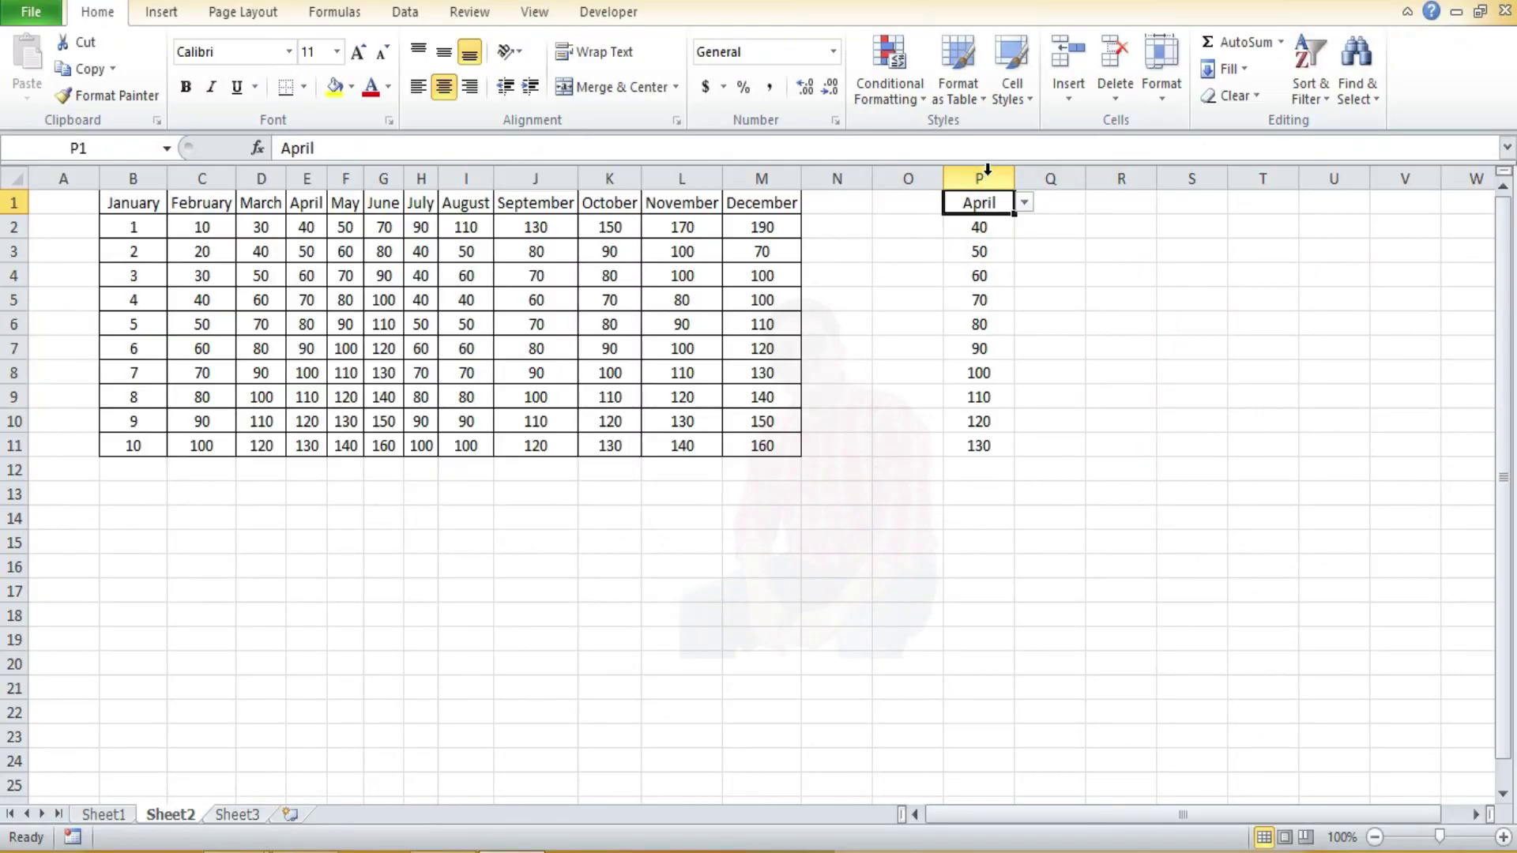
{"action": "left_click", "coordinate": [1024, 203]}
{"action": "left_click", "coordinate": [1024, 203]}
{"action": "left_click", "coordinate": [1059, 420]}
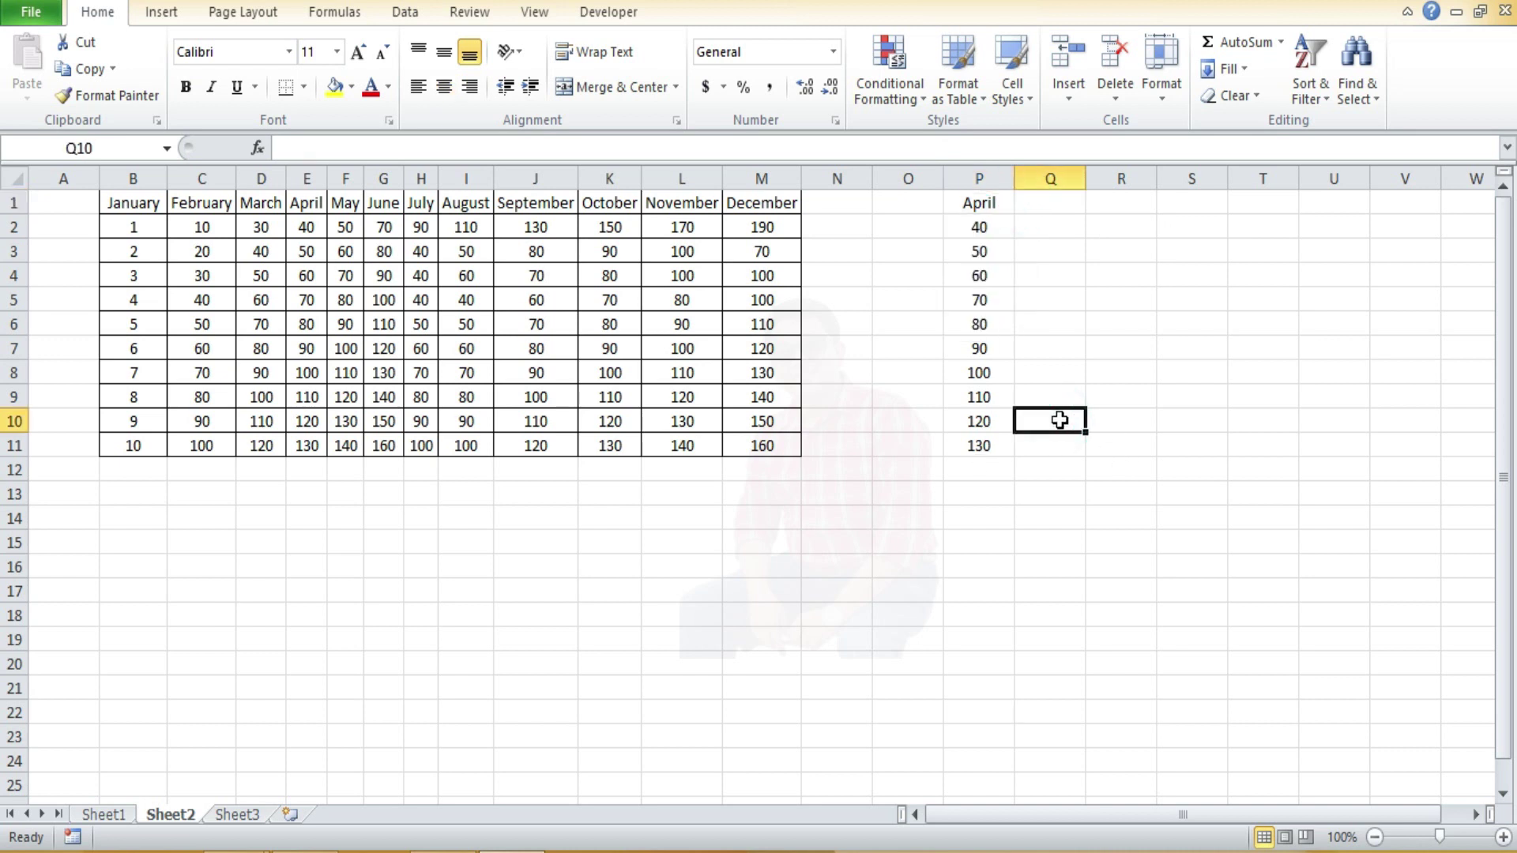